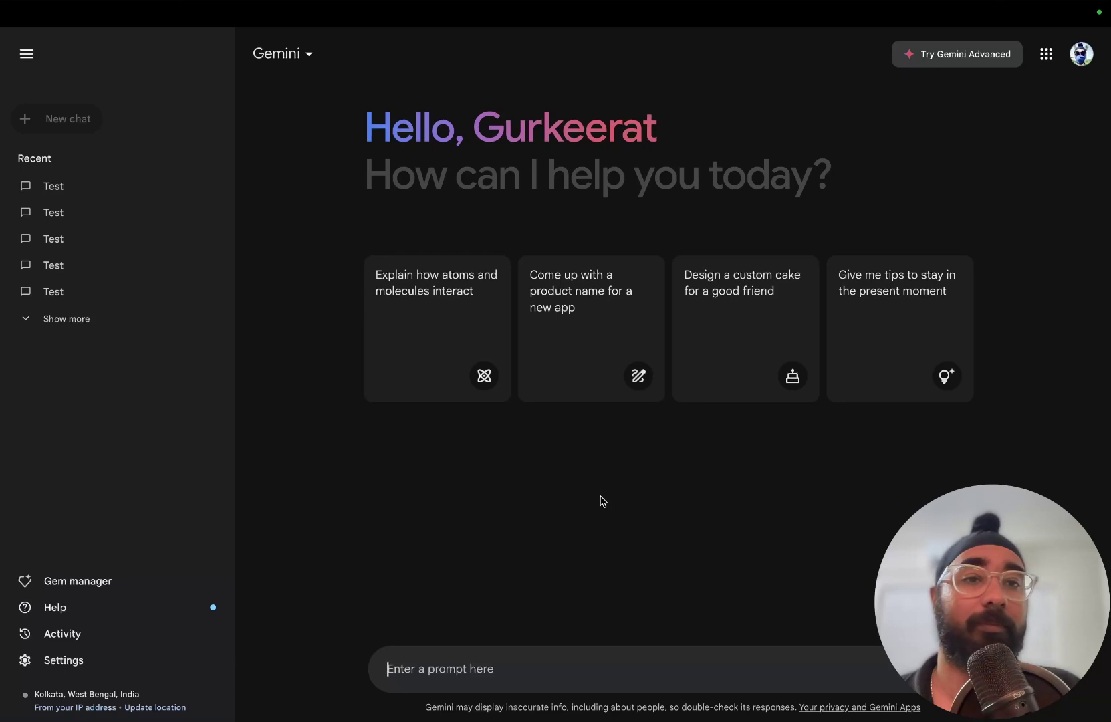
- Send the 'Explain how atoms and molecules interact' suggestion and read the answer on intramolecular and intermolecular forces
left_click(409, 334)
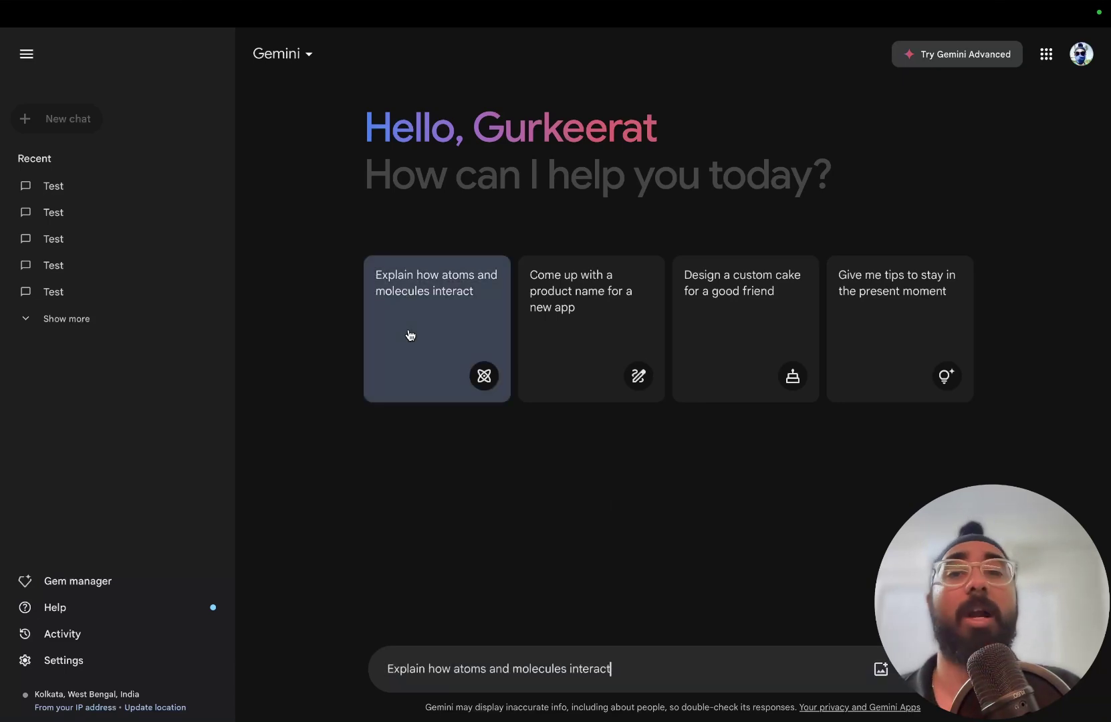
key("Return")
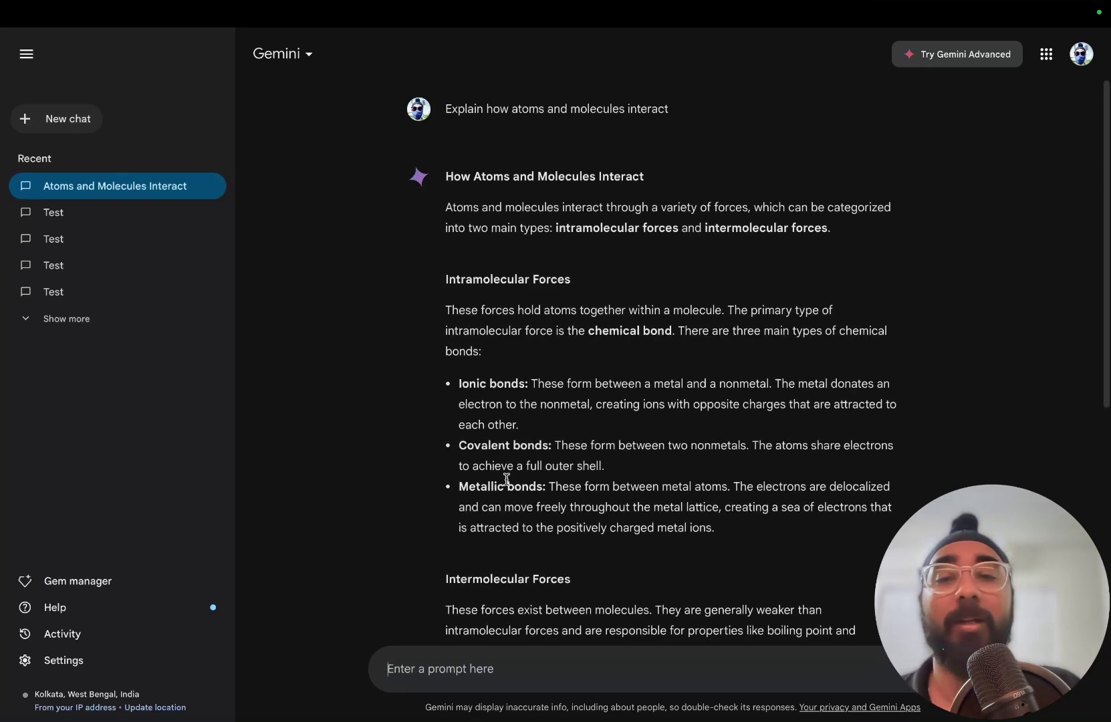
scroll(502, 468, "down", 4)
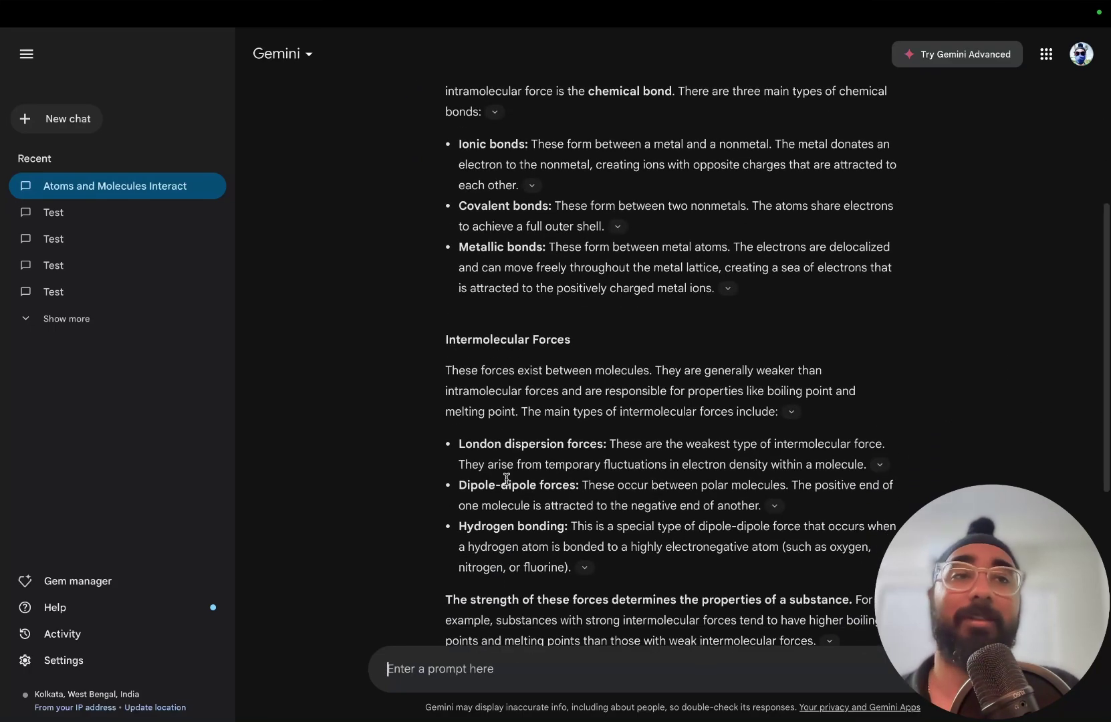
scroll(507, 479, "down", 5)
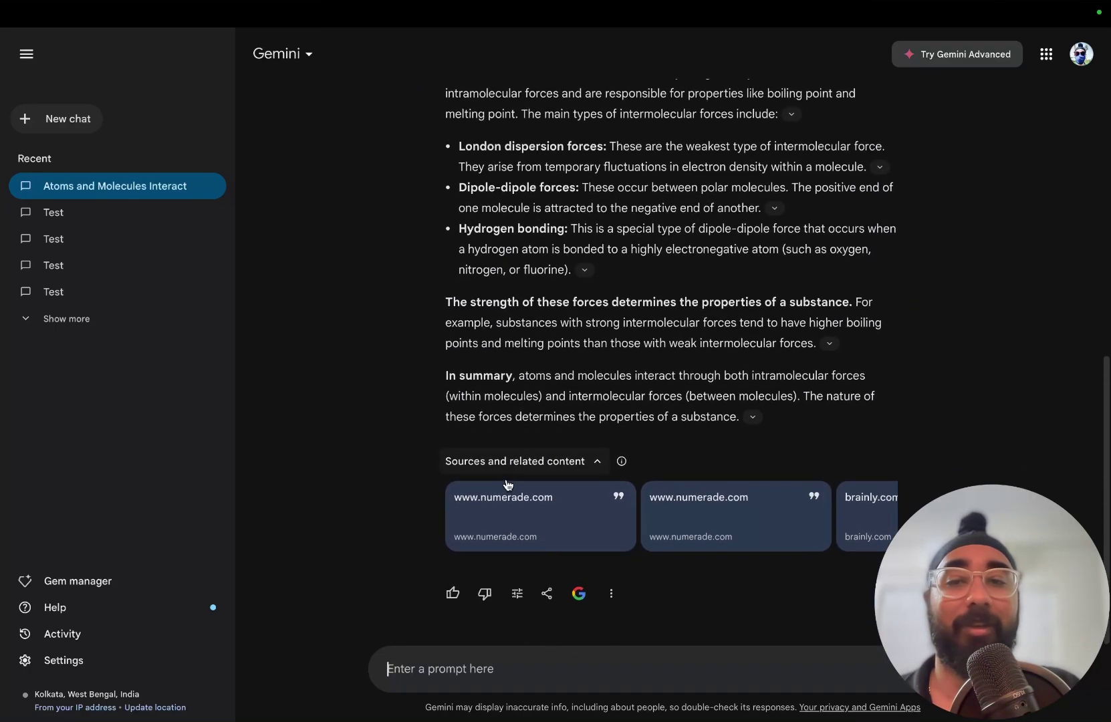
scroll(507, 478, "up", 8)
scroll(506, 478, "down", 8)
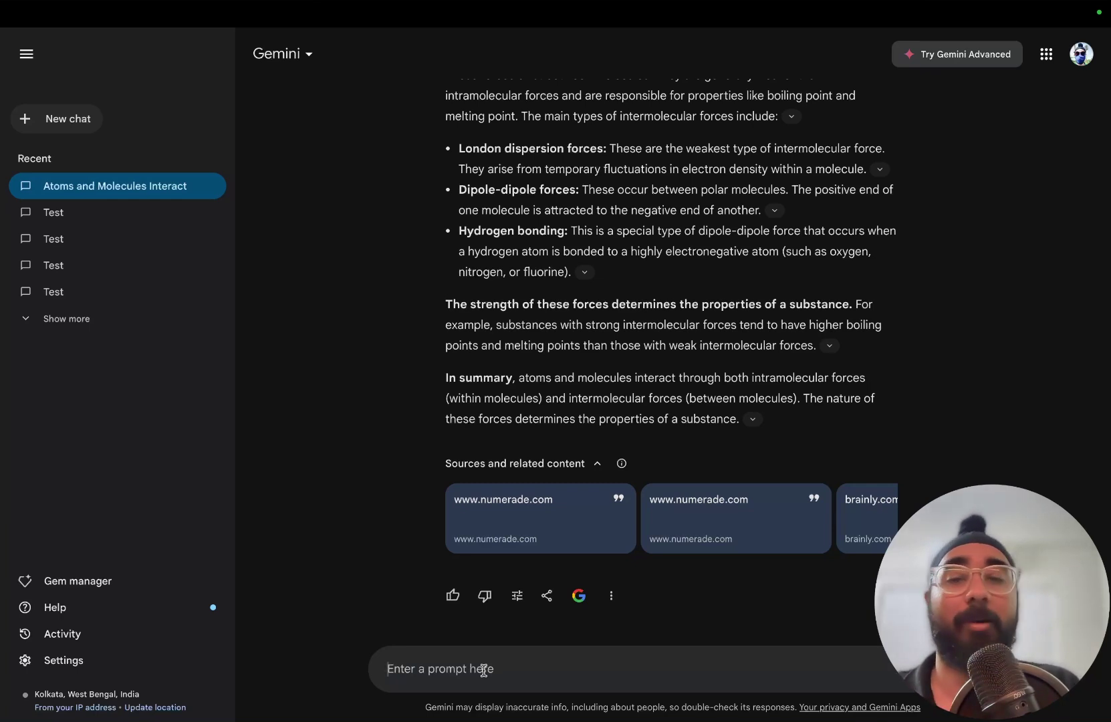
- Ask 'What is the 2nd largest state in India?' to get Madhya Pradesh, then start a new chat
type("W")
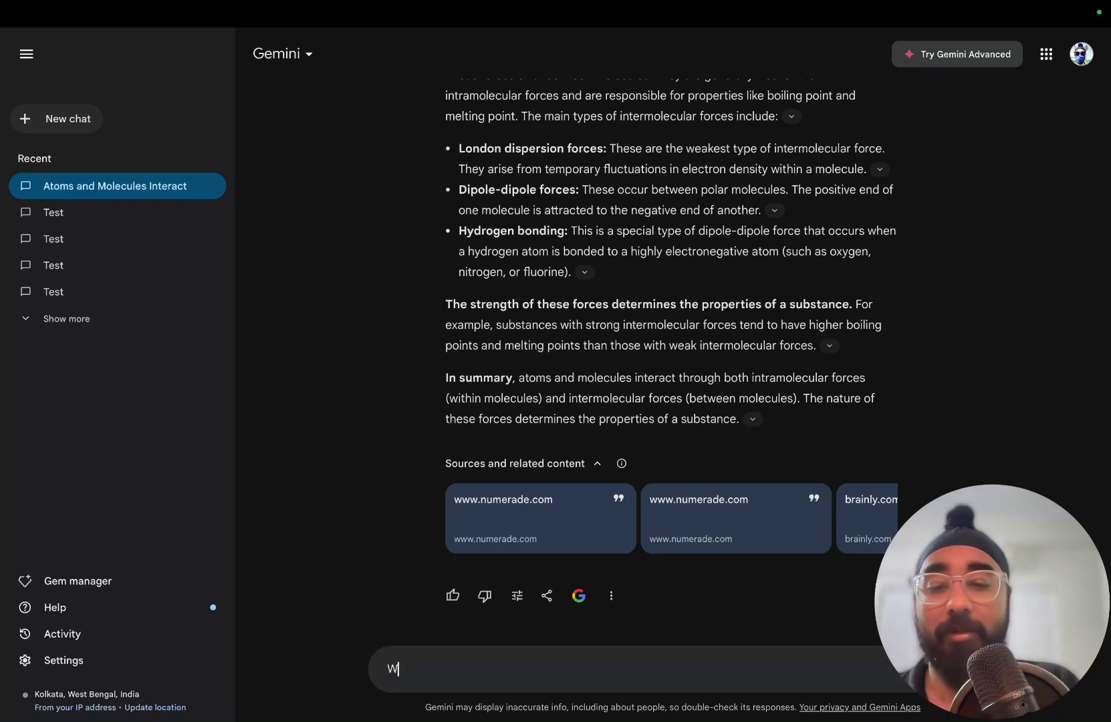
type("hat is the ")
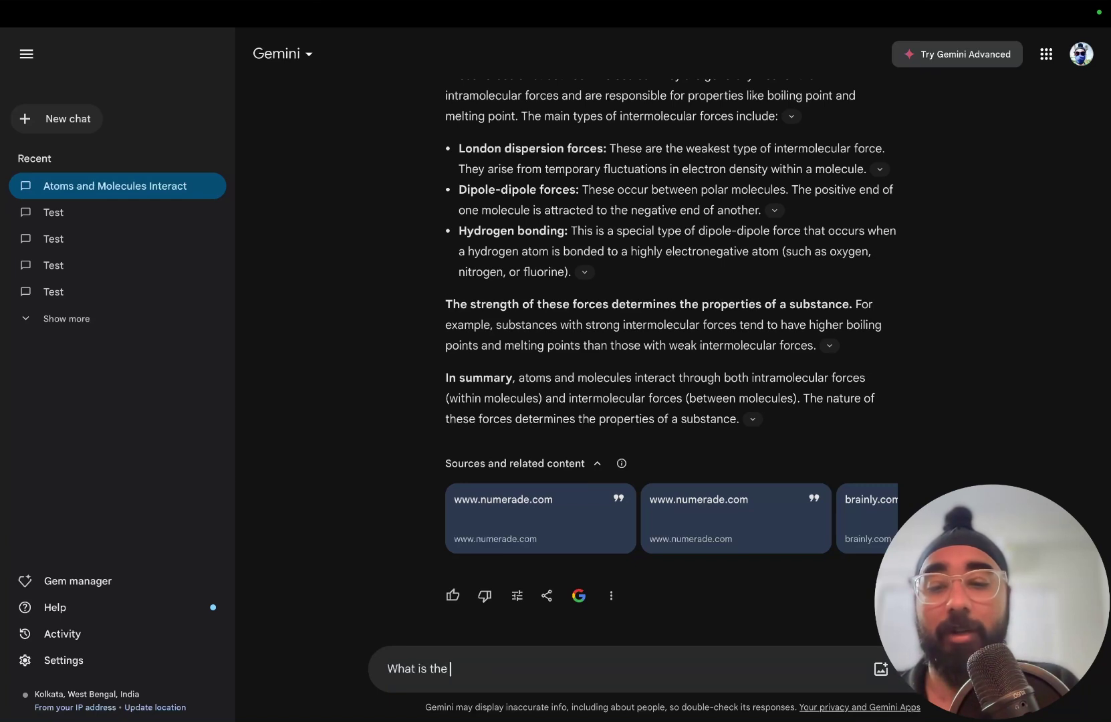
type("2nd large")
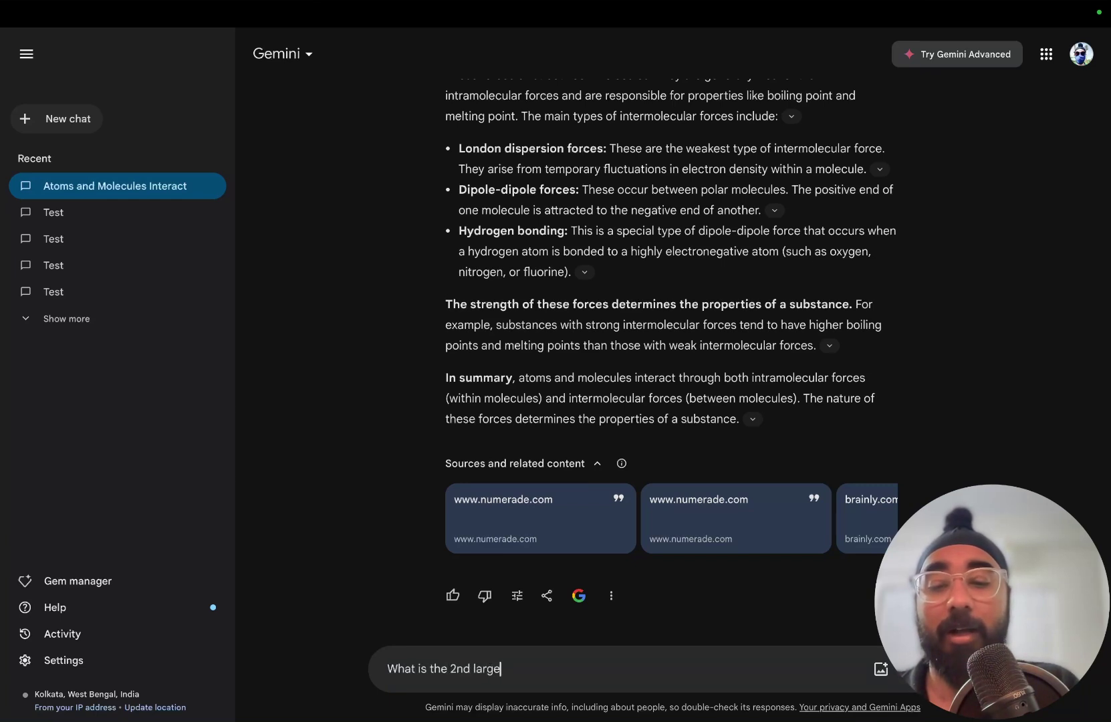
type("st state ")
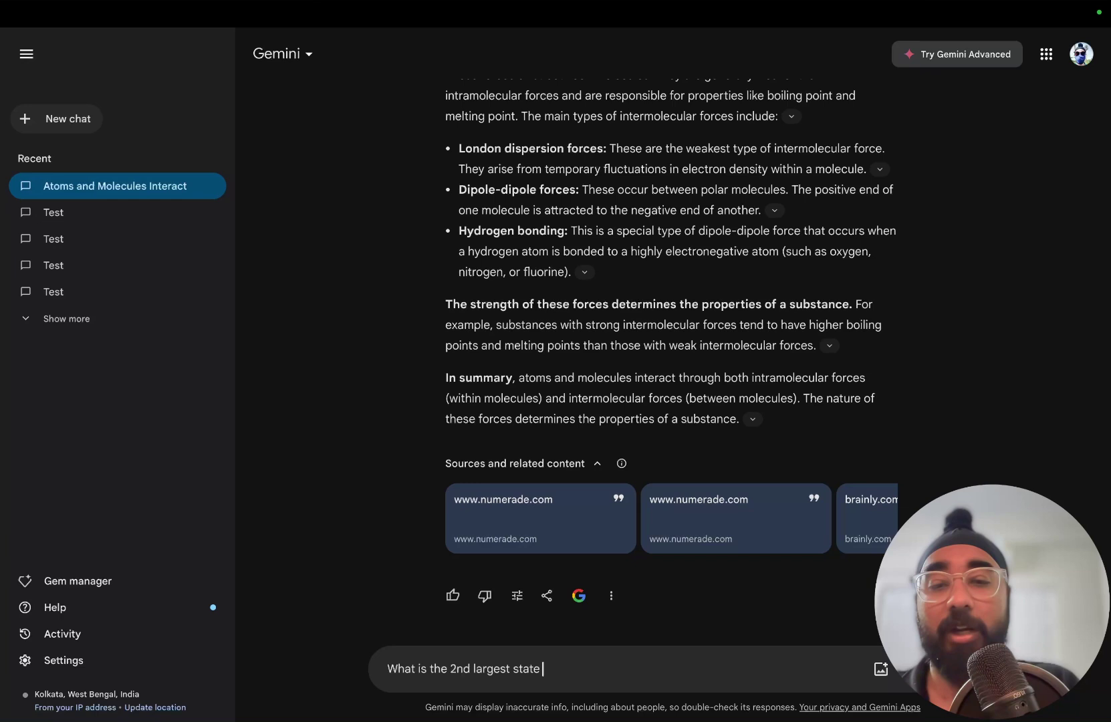
type("in India?")
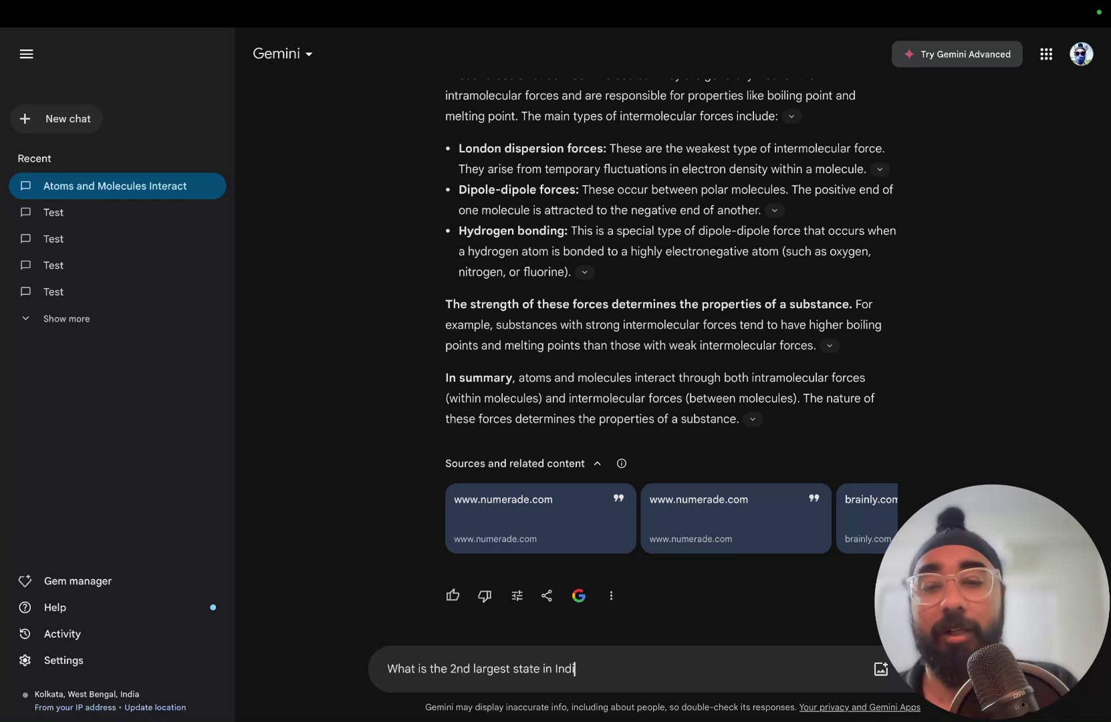
key("Return")
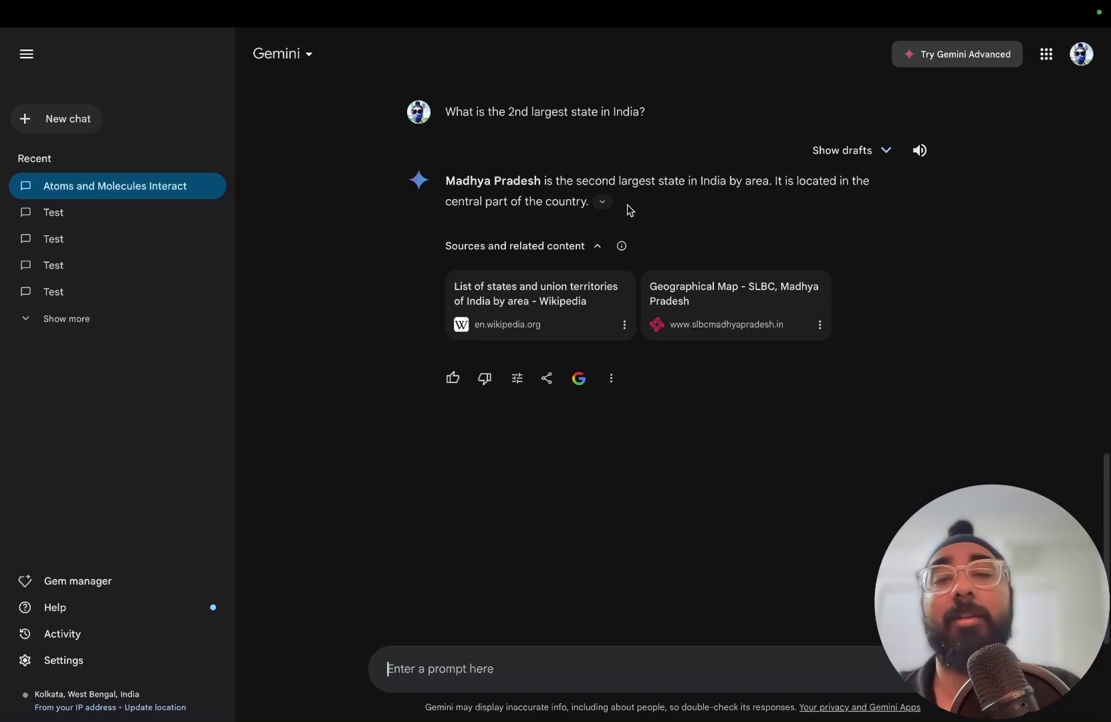
key("ctrl+shift+o")
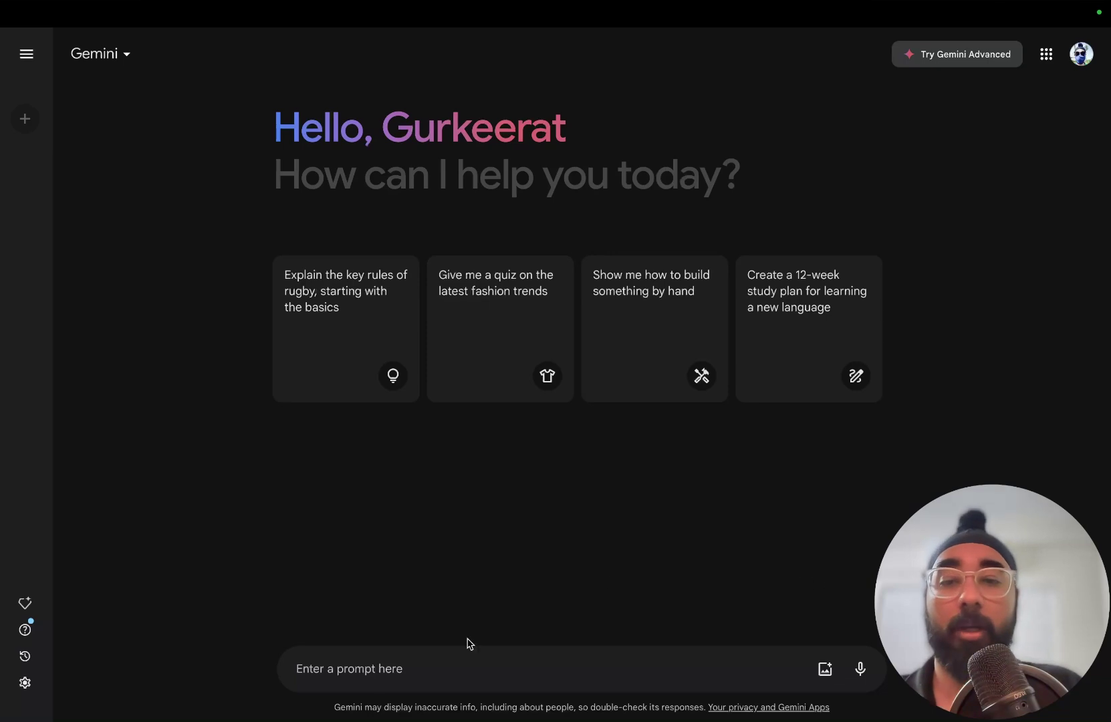
- Submit the 'Act as a professional blogger' prompt on Python, with 'with' inserted before 'a topic'
left_click(416, 674)
type("Act")
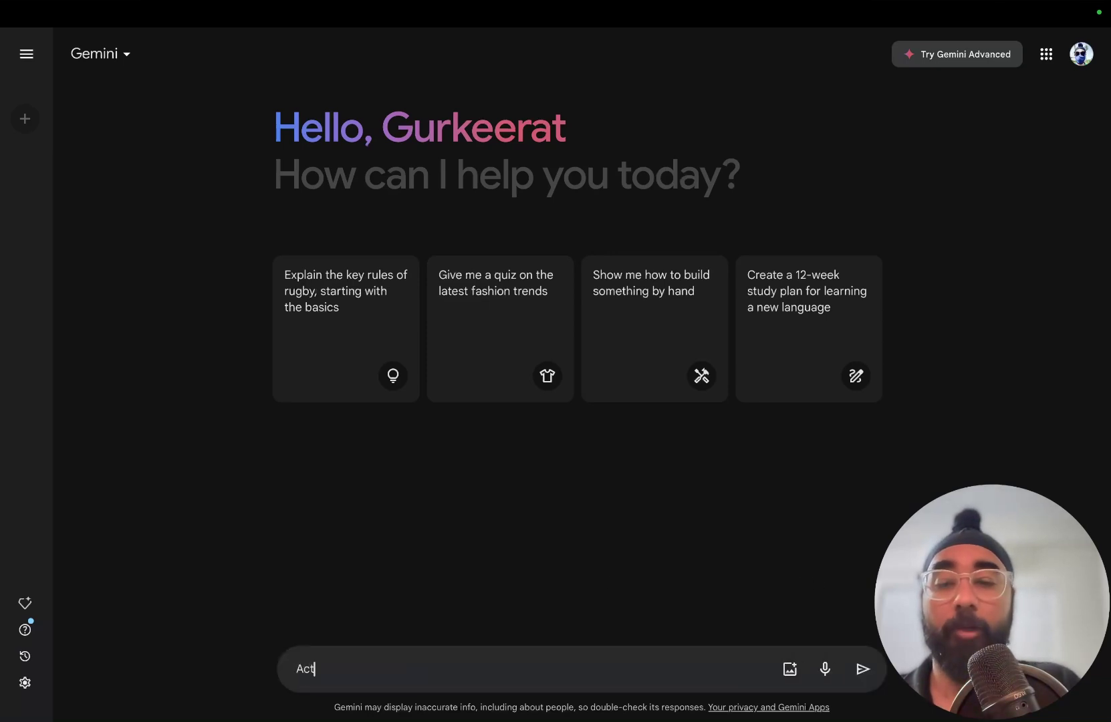
type(" as a")
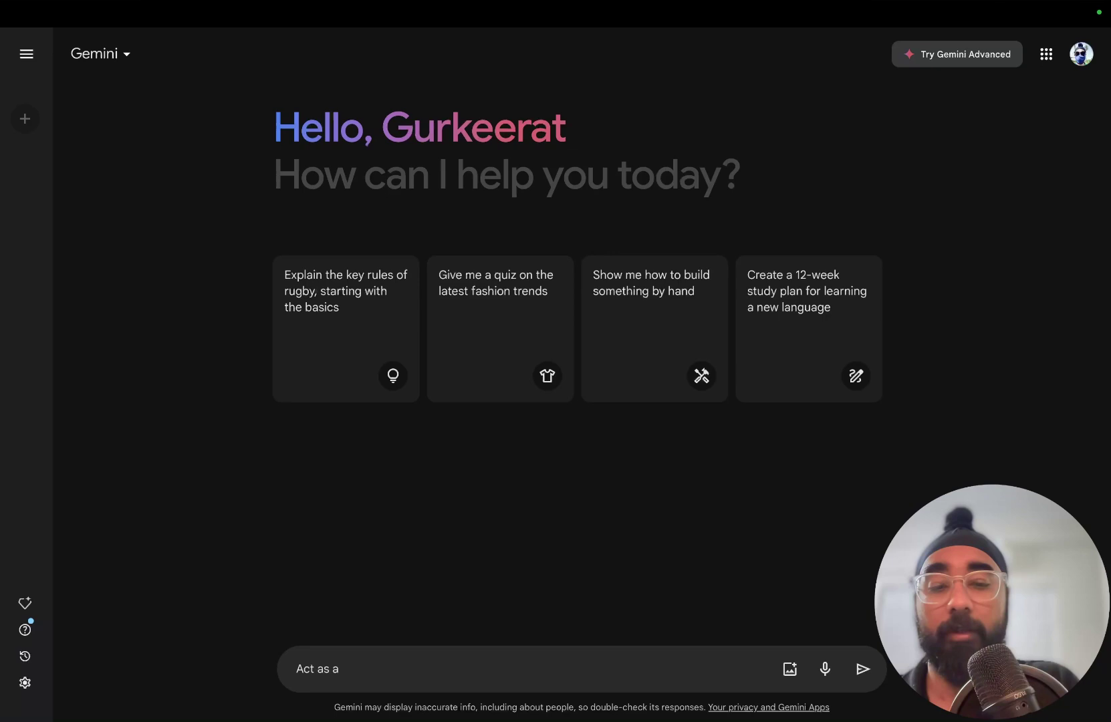
type("professional blogger who knows about everything. I will be providing you a topic and you should write a blog post on that topic. The tone of the blog should be professional. The topic is : Python")
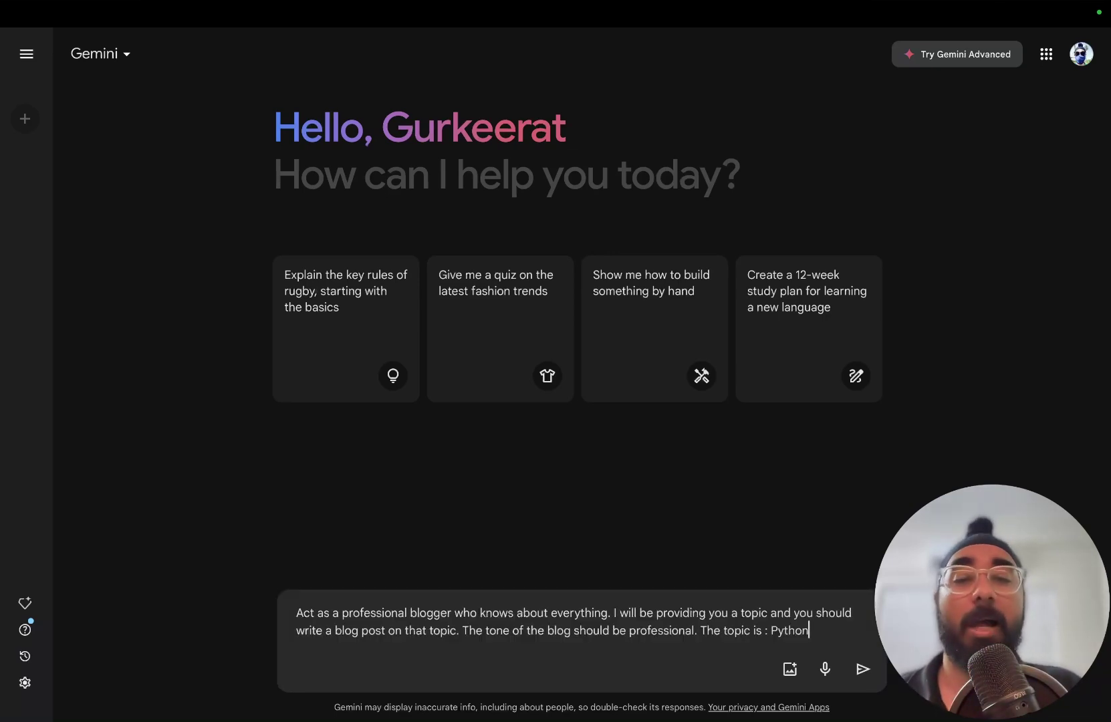
left_click(733, 613)
type("with")
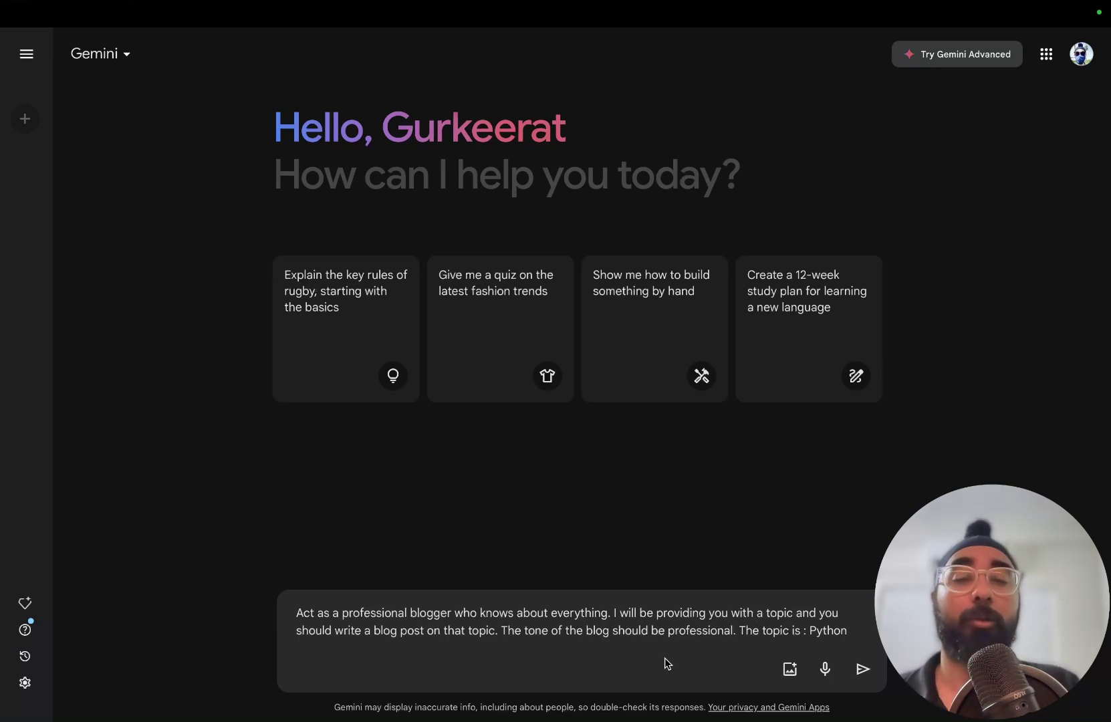
left_click(859, 632)
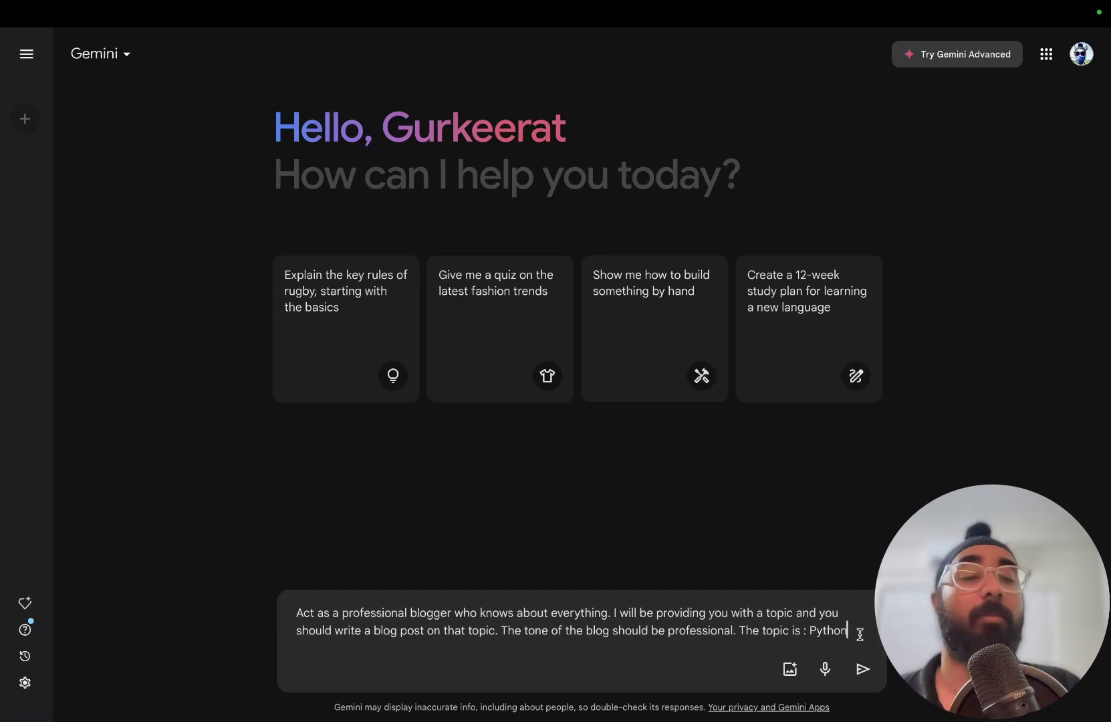
left_click(863, 669)
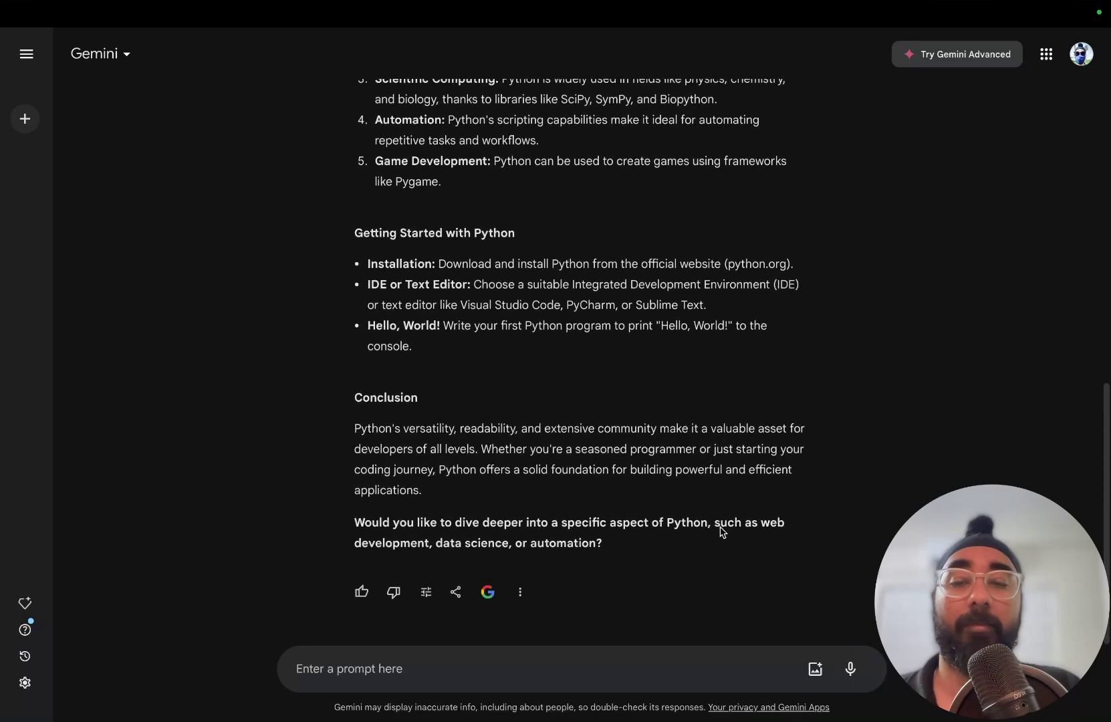
scroll(720, 532, "up", 8)
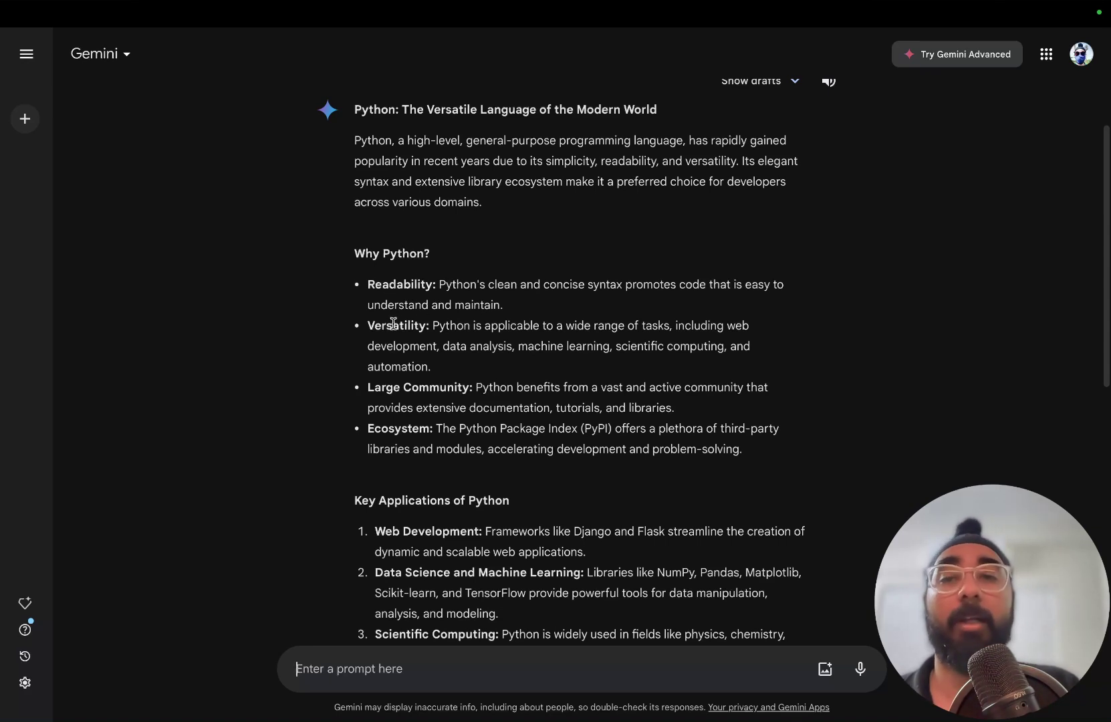
scroll(556, 276, "up", 1)
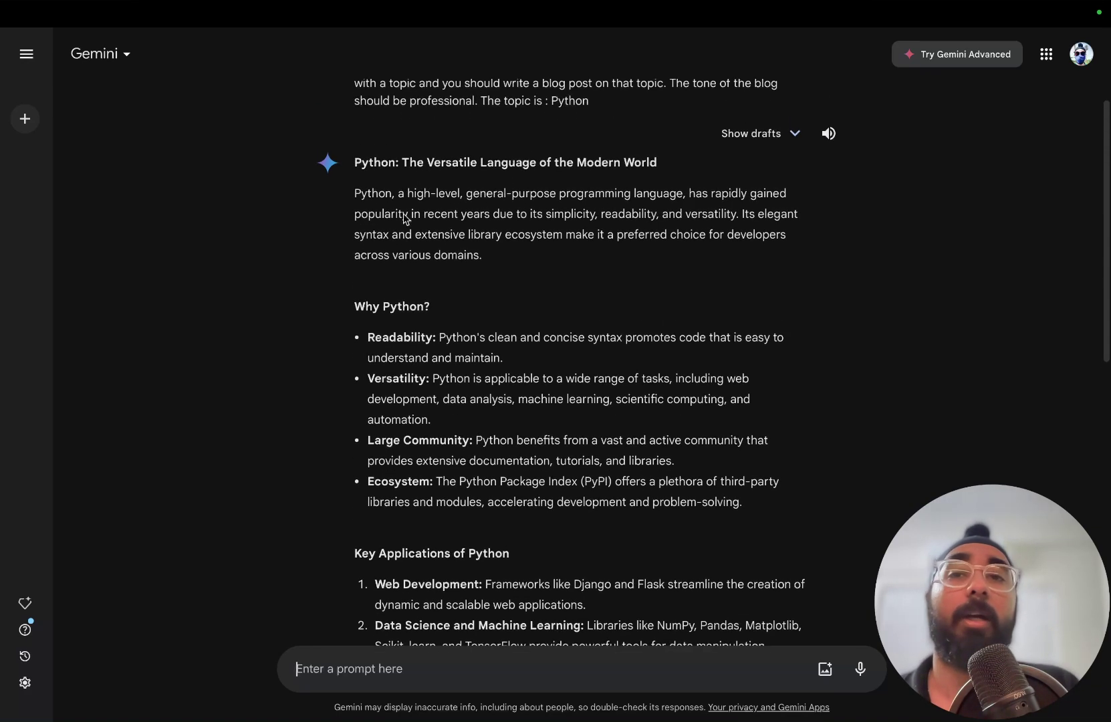
left_click(401, 164)
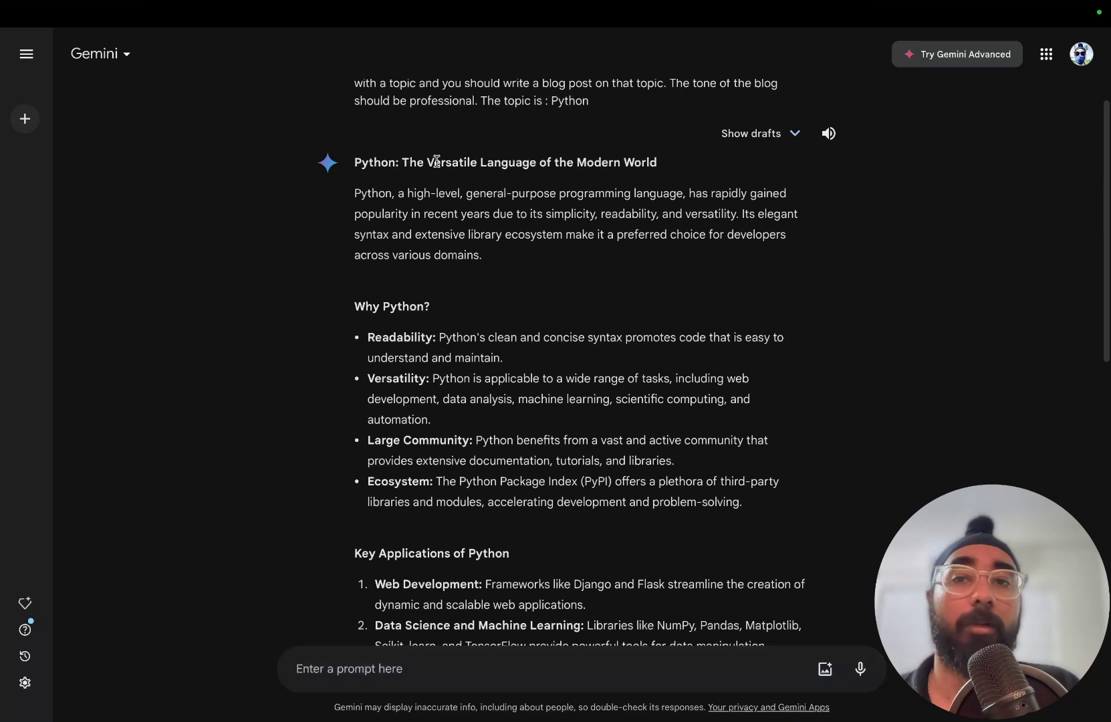
left_click_drag(436, 162, 689, 160)
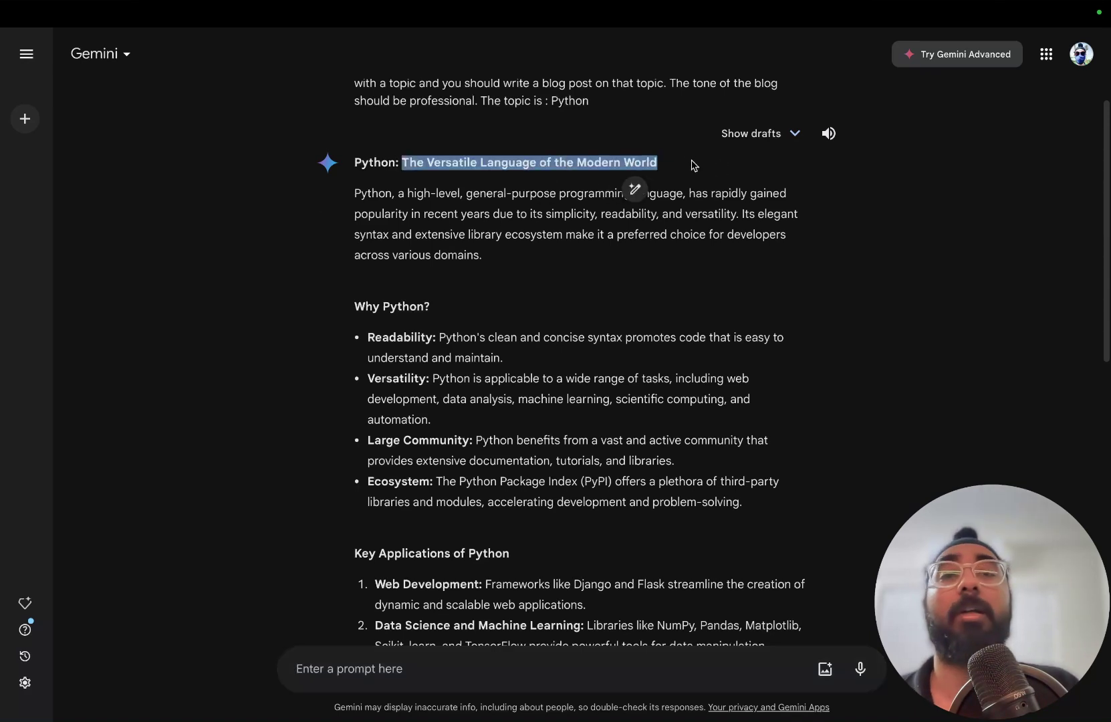
left_click(693, 166)
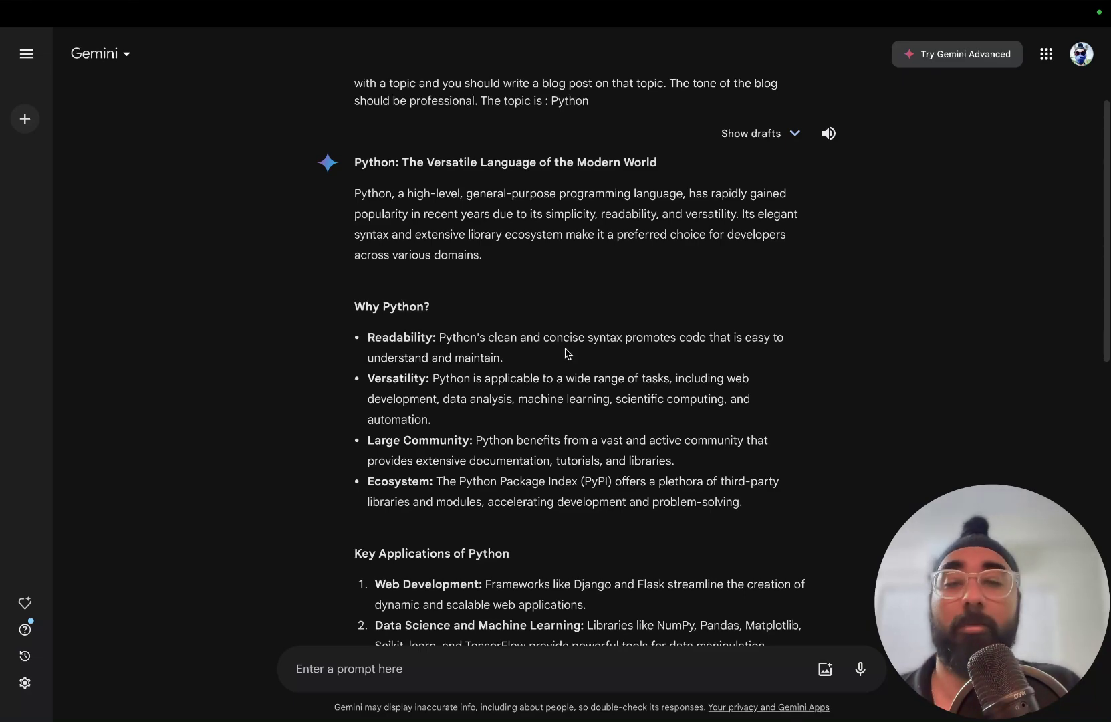
scroll(565, 353, "down", 9)
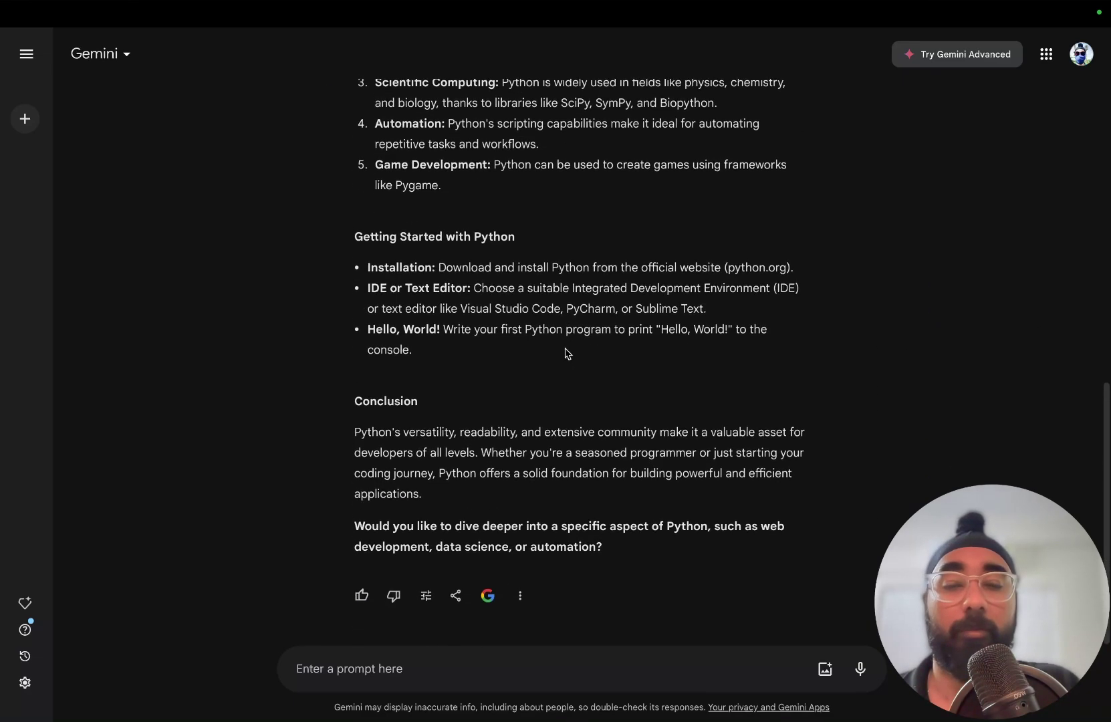
scroll(565, 353, "up", 10)
scroll(566, 353, "down", 10)
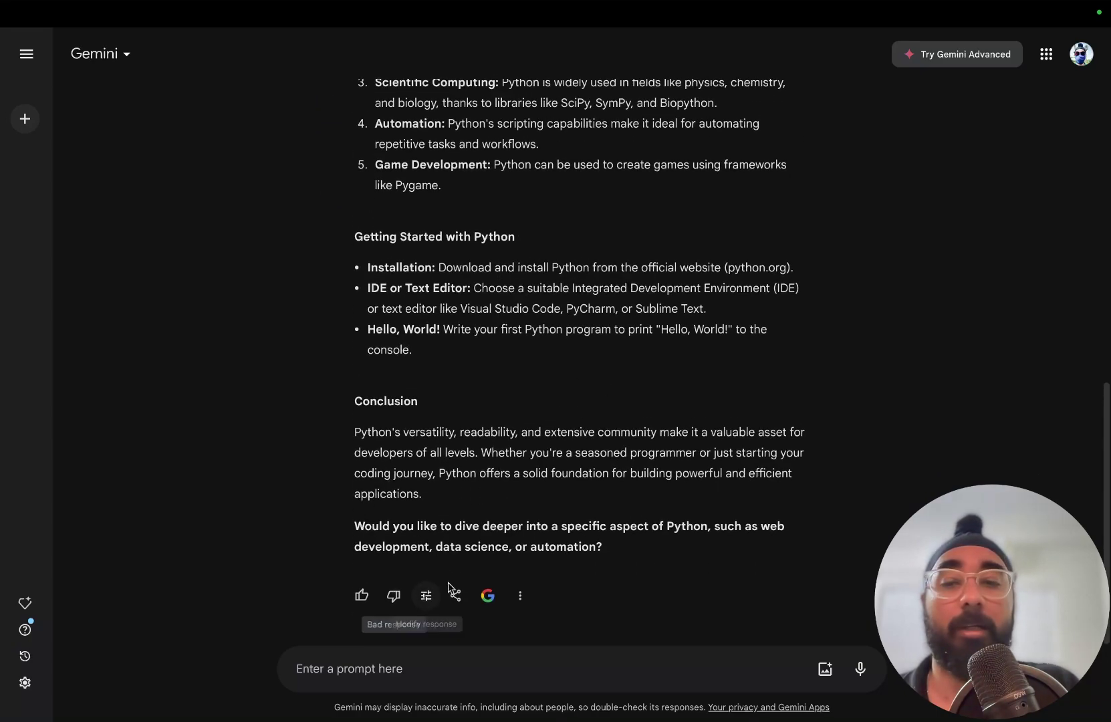
scroll(570, 416, "up", 10)
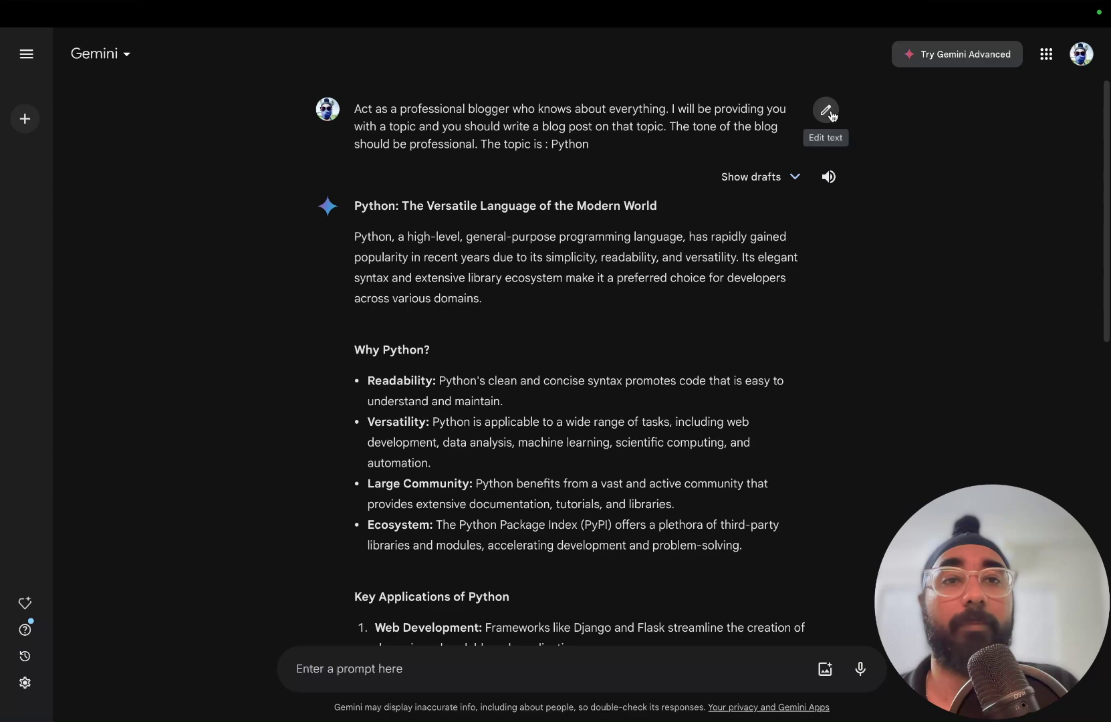
- Copy the full text of the earlier Python blogger prompt, leaving the original unchanged
left_click(825, 110)
left_click_drag(647, 159, 339, 103)
key("ctrl+c")
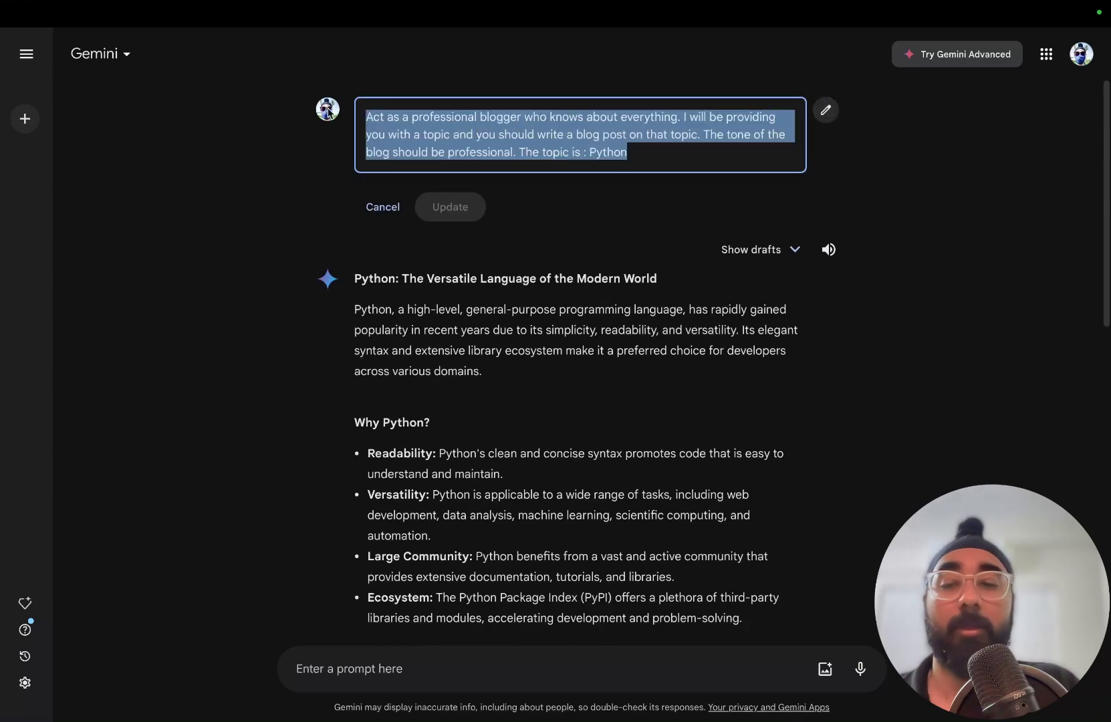
left_click(374, 207)
scroll(588, 397, "down", 10)
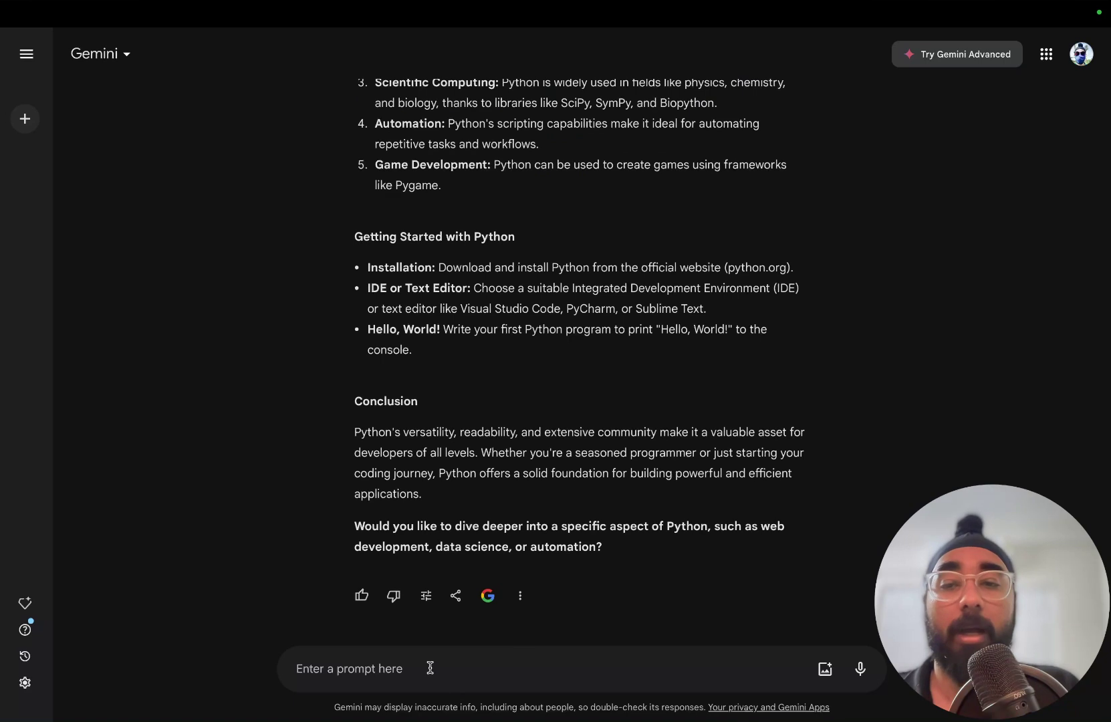
- Paste it as a new prompt, replacing the Python topic with 'the image that I have uploaded for you.'
left_click(429, 664)
key("ctrl+v")
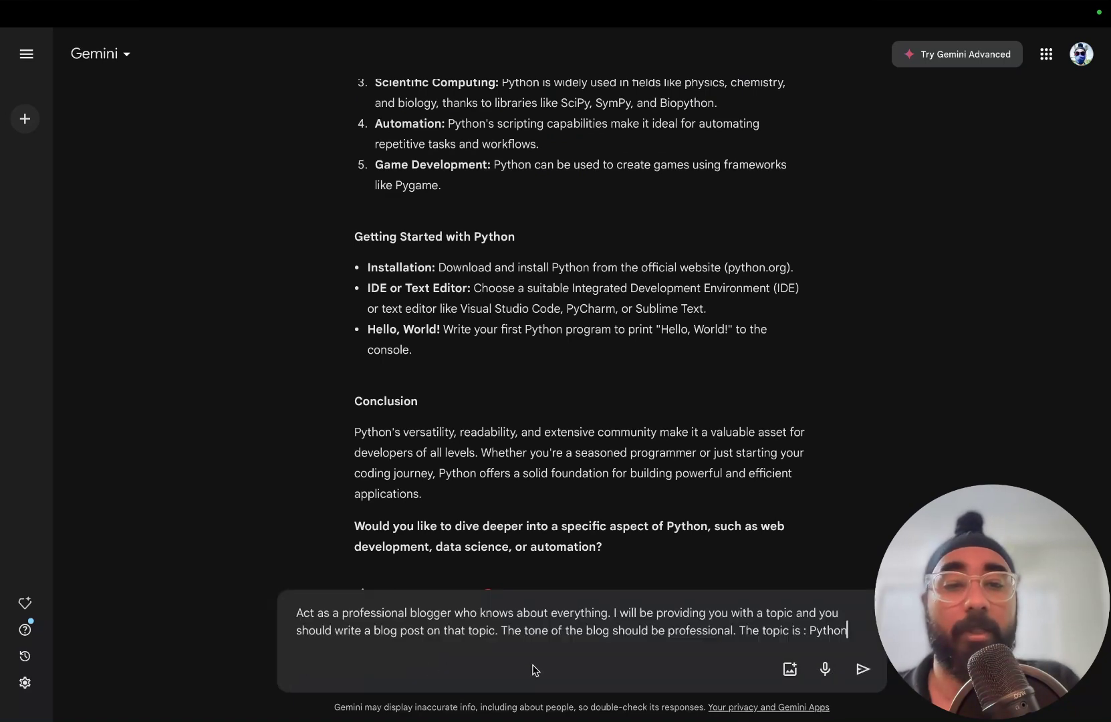
key("BackSpace")
key("BackSpace")
key("BackSpace")
key("BackSpace")
key("BackSpace")
key("BackSpace")
key("BackSpace")
key("BackSpace")
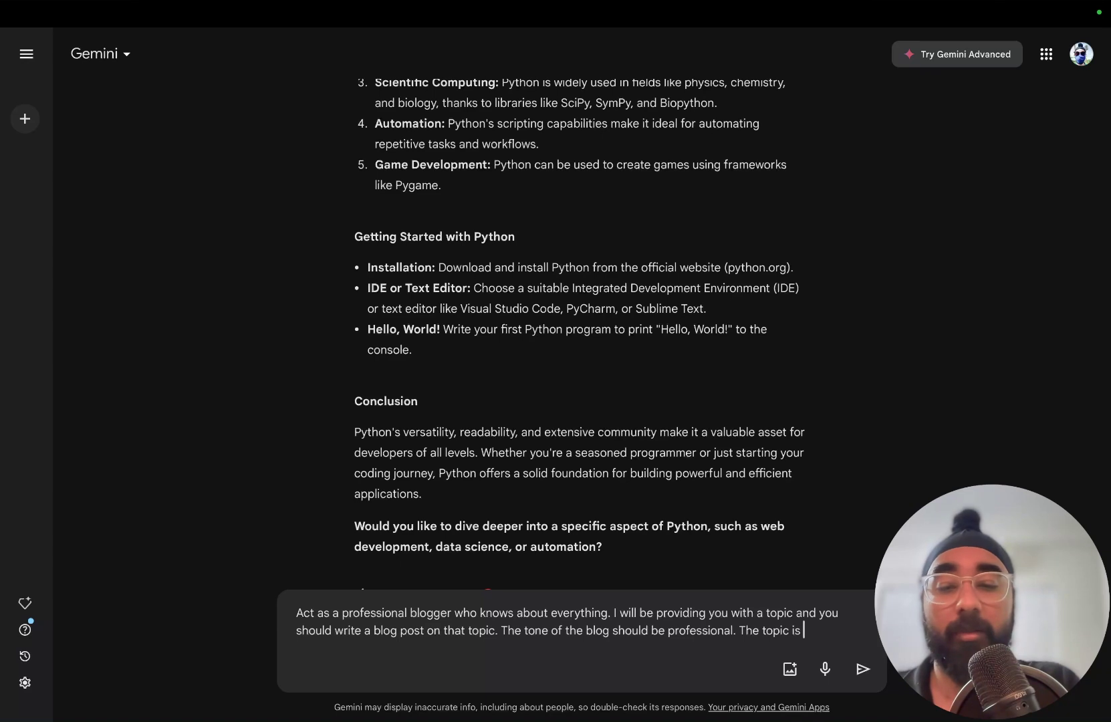
type("the ")
type("ima")
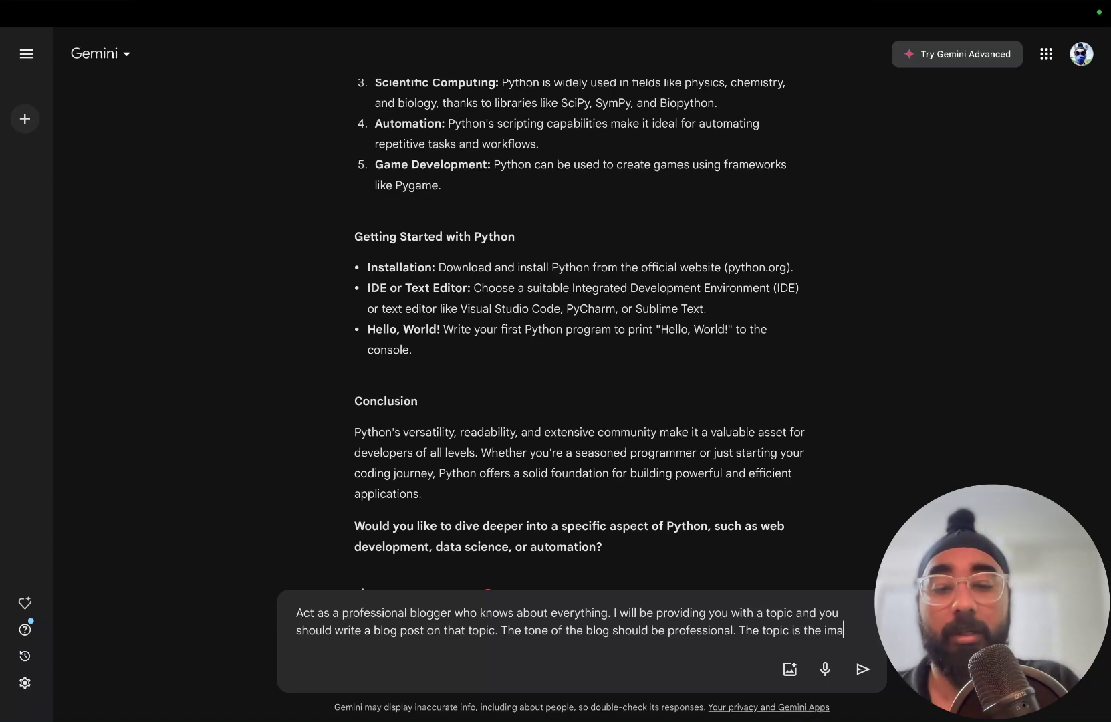
type("ge that I have up")
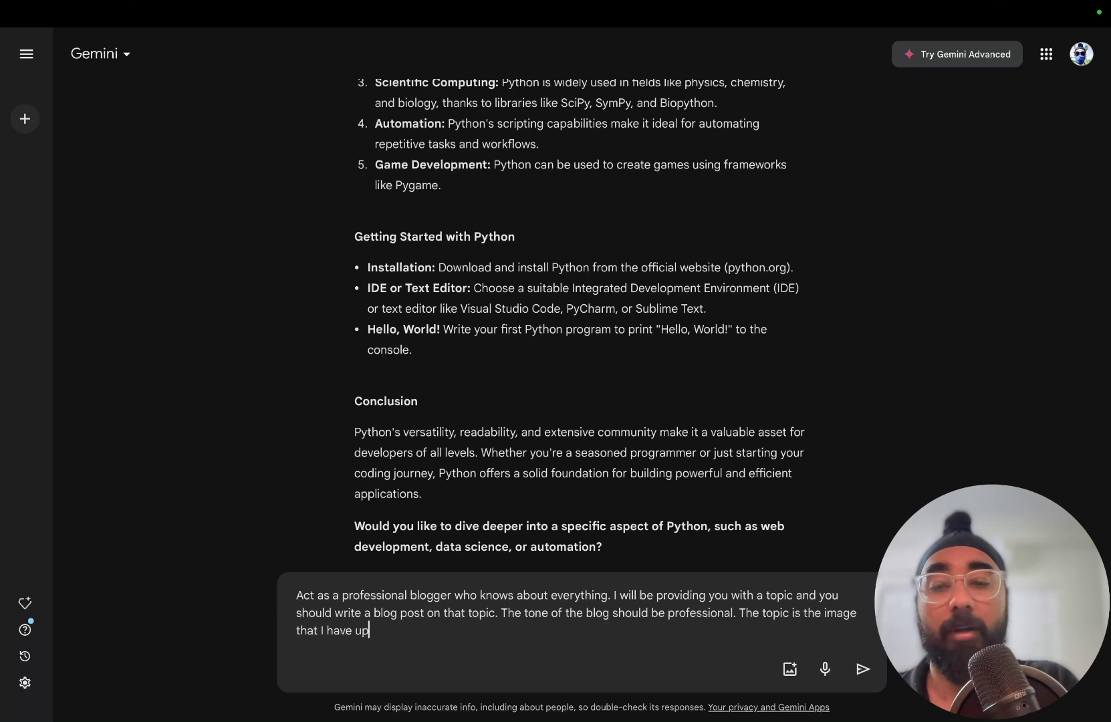
type("loaded")
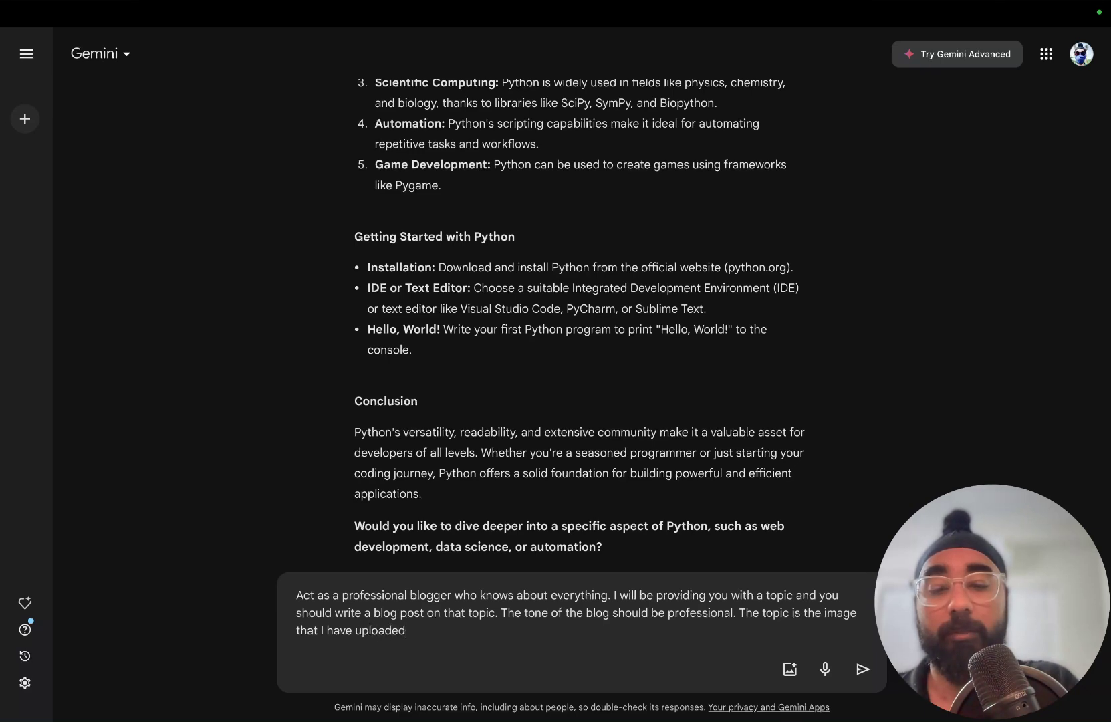
type(" for you")
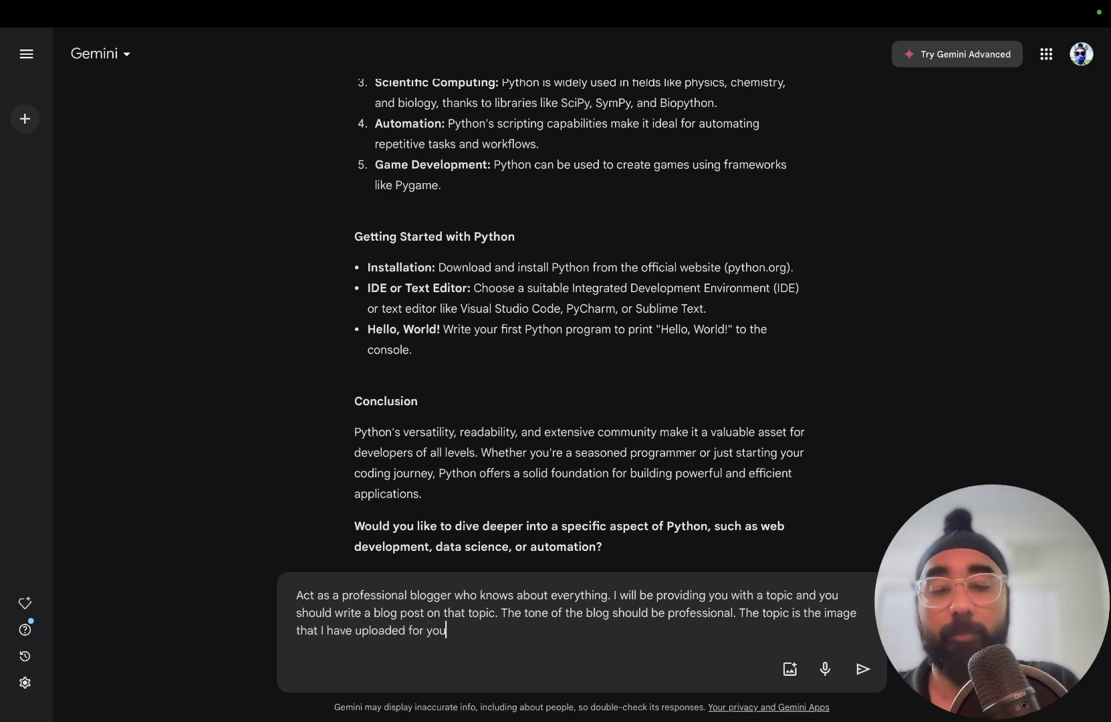
type(".")
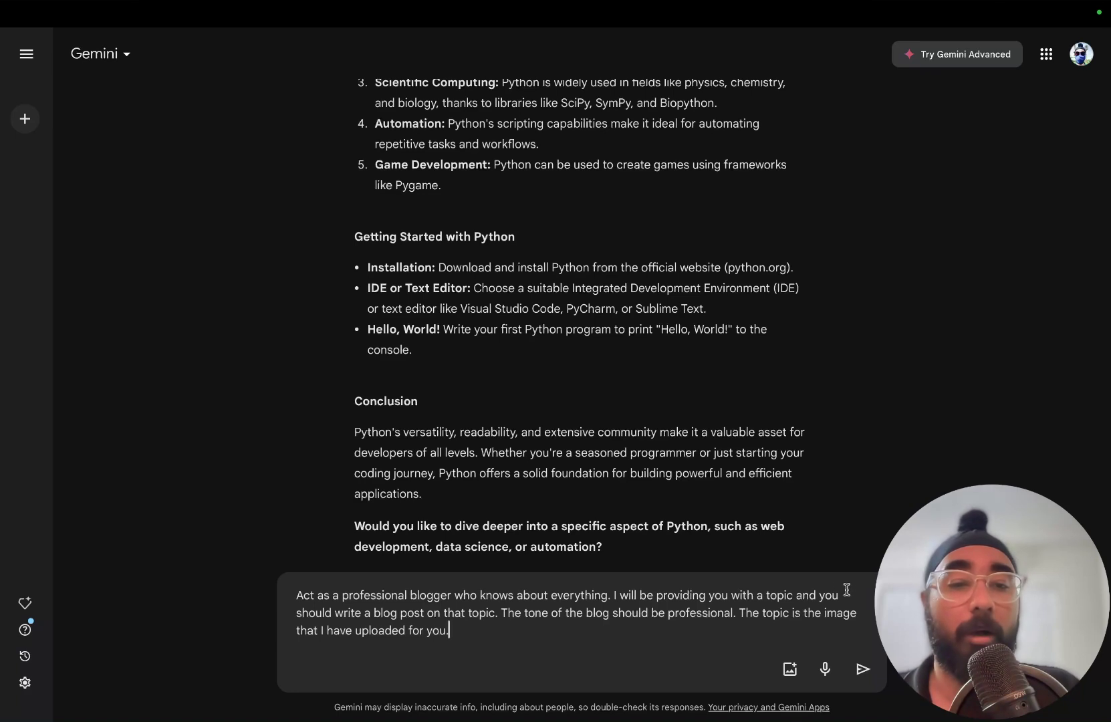
- Attach apple-fruit.jpg from Downloads to the blogger prompt and send it
left_click(789, 668)
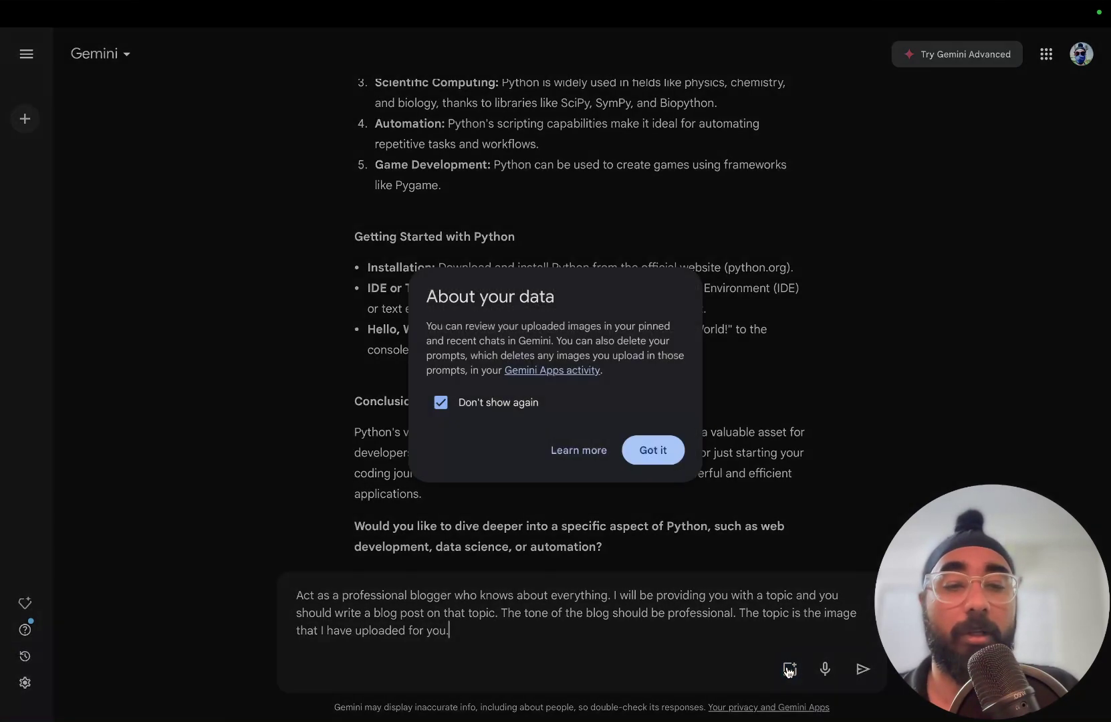
left_click(652, 456)
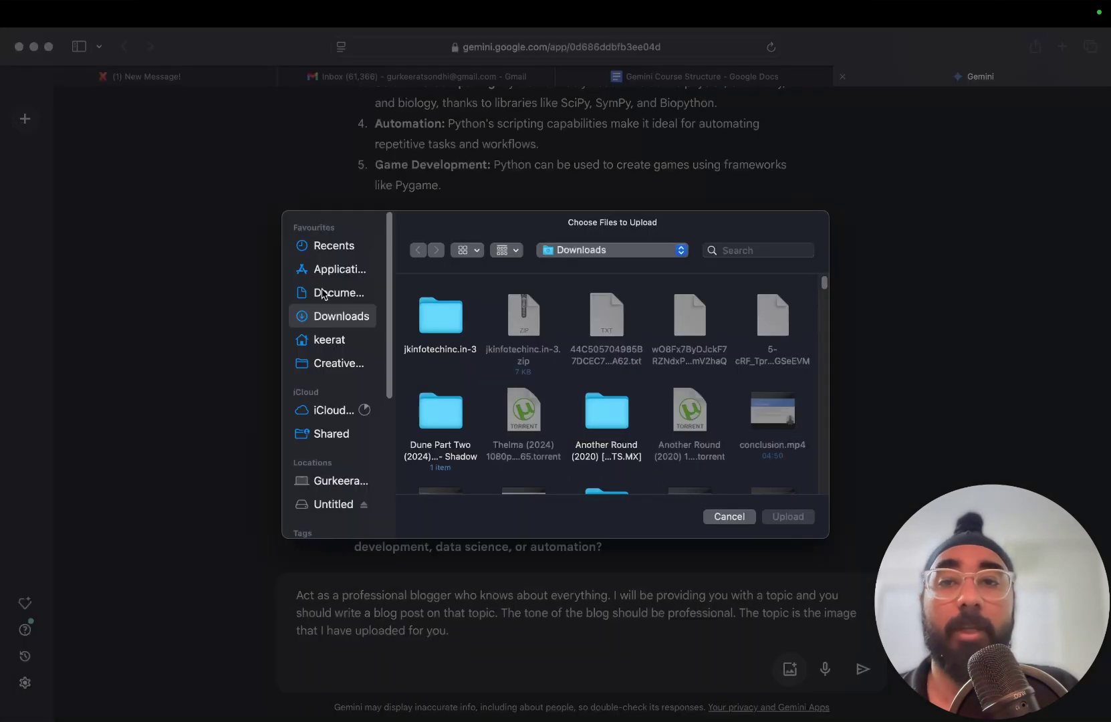
scroll(552, 364, "down", 5)
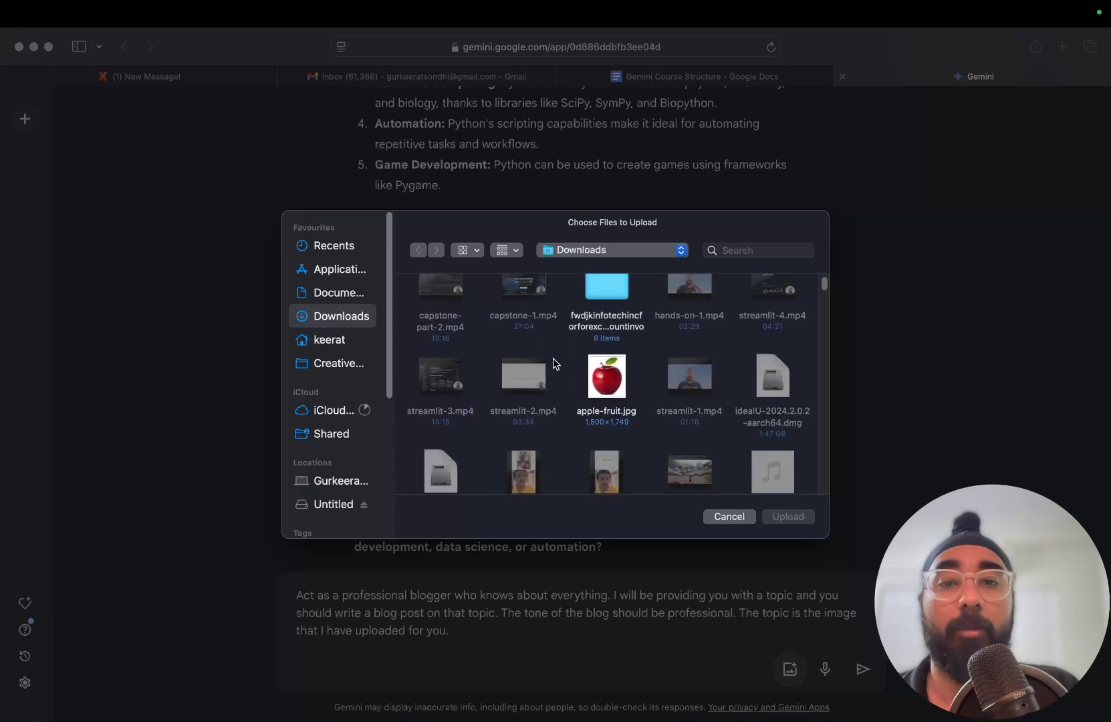
double_click(606, 375)
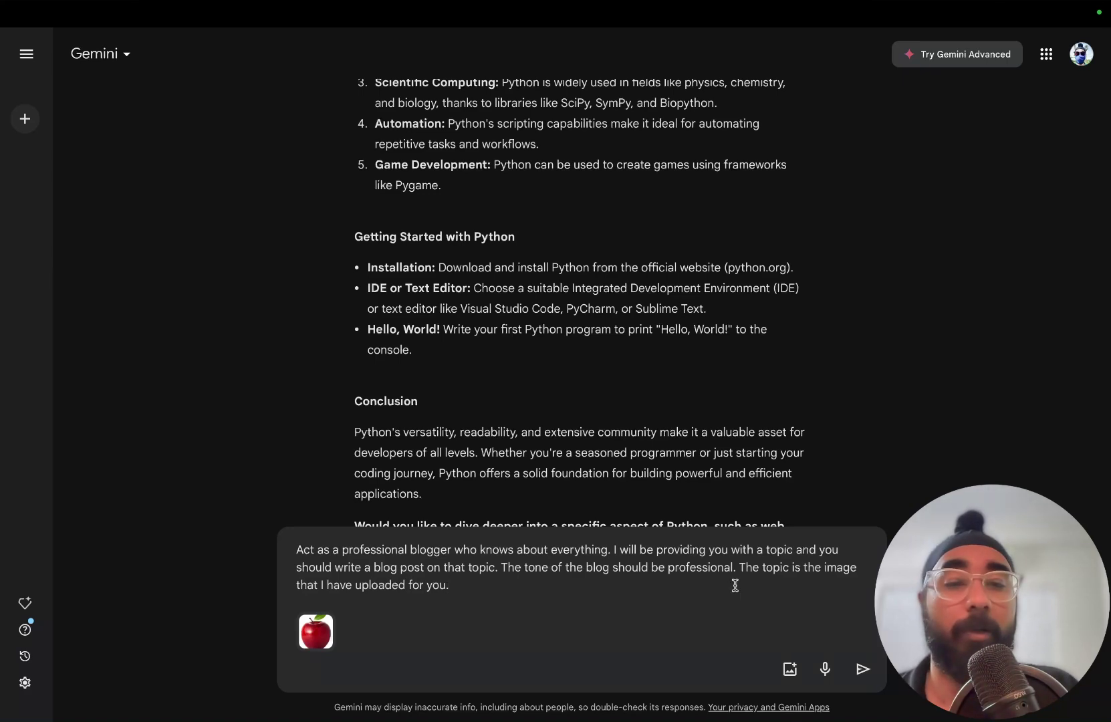
left_click(862, 669)
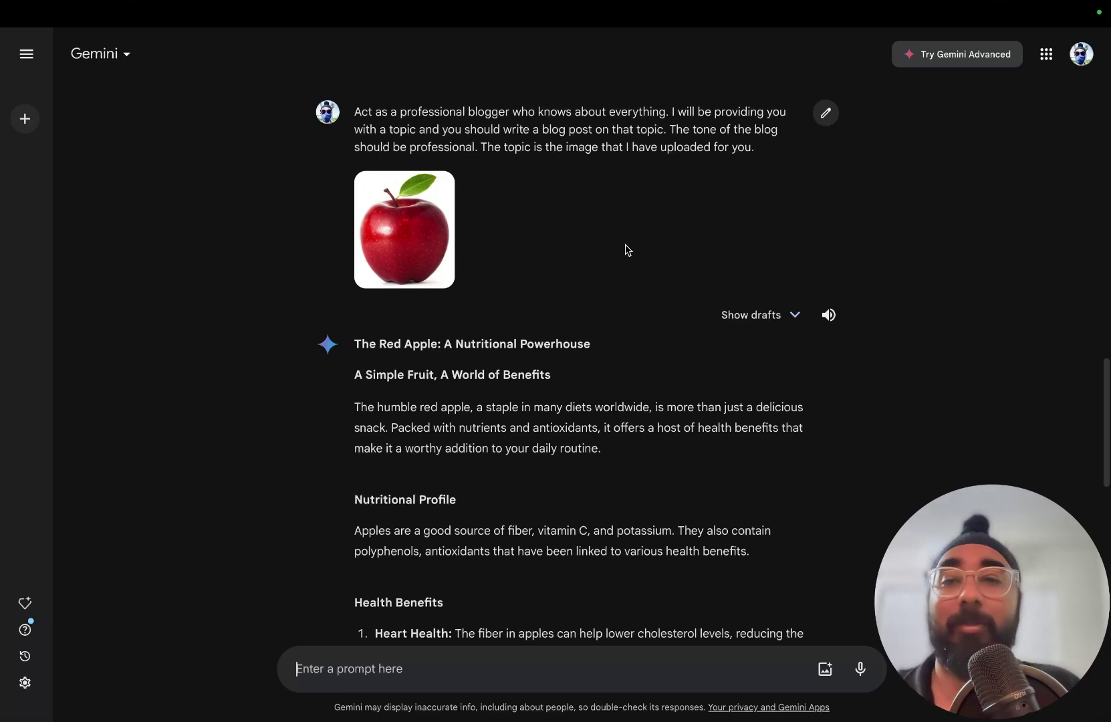
- Review 'The Red Apple: A Nutritional Powerhouse' post, from health benefits through the conclusion
left_click_drag(354, 343, 599, 343)
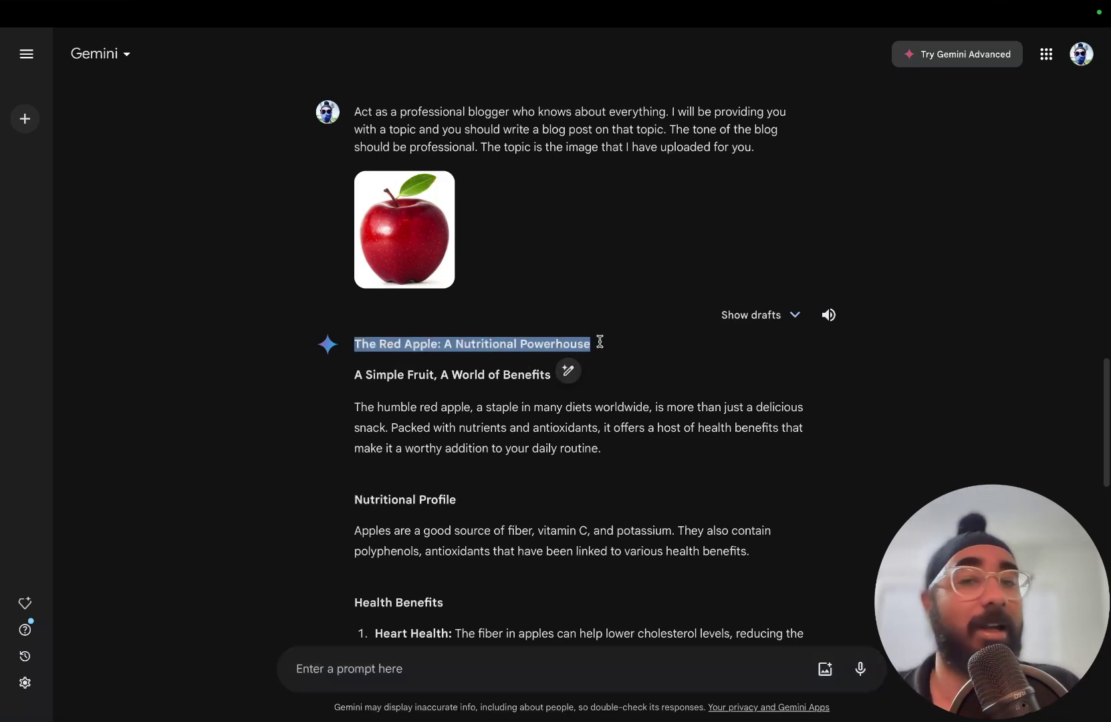
left_click(599, 345)
scroll(600, 345, "down", 8)
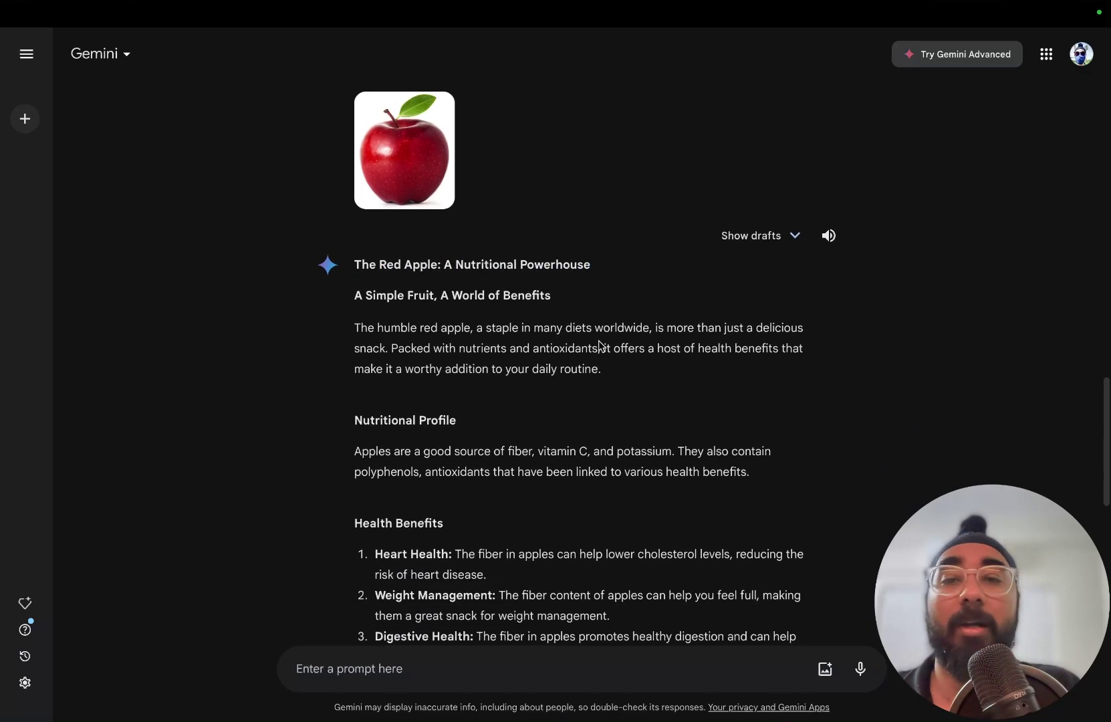
scroll(599, 345, "down", 2)
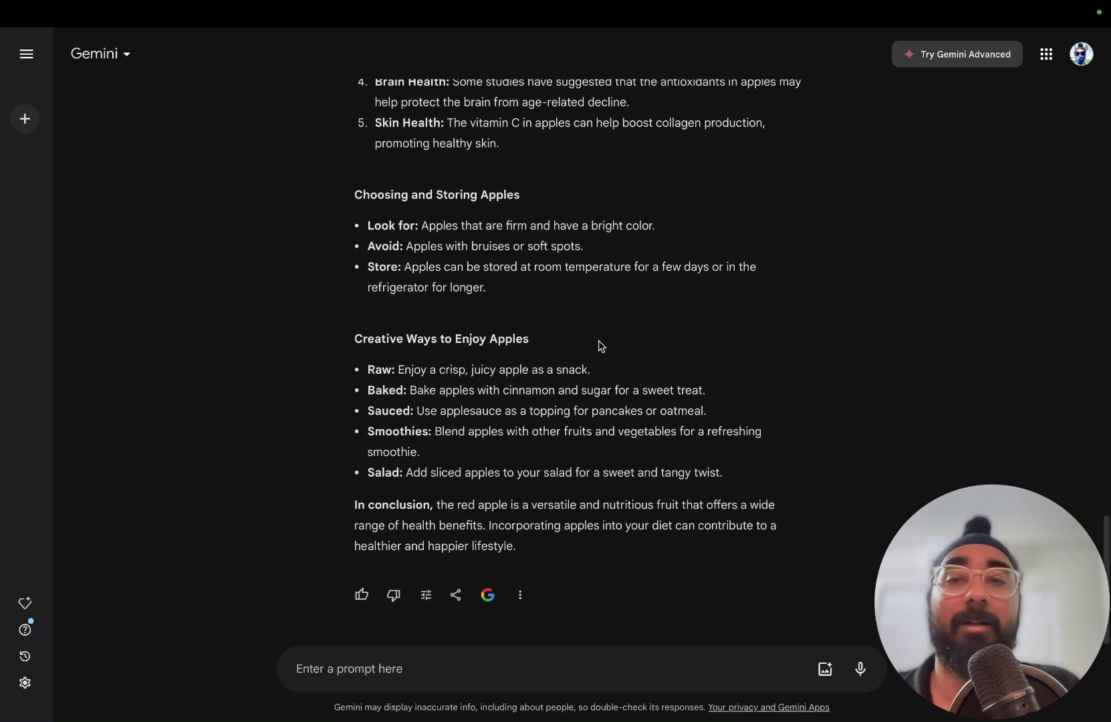
scroll(599, 345, "up", 8)
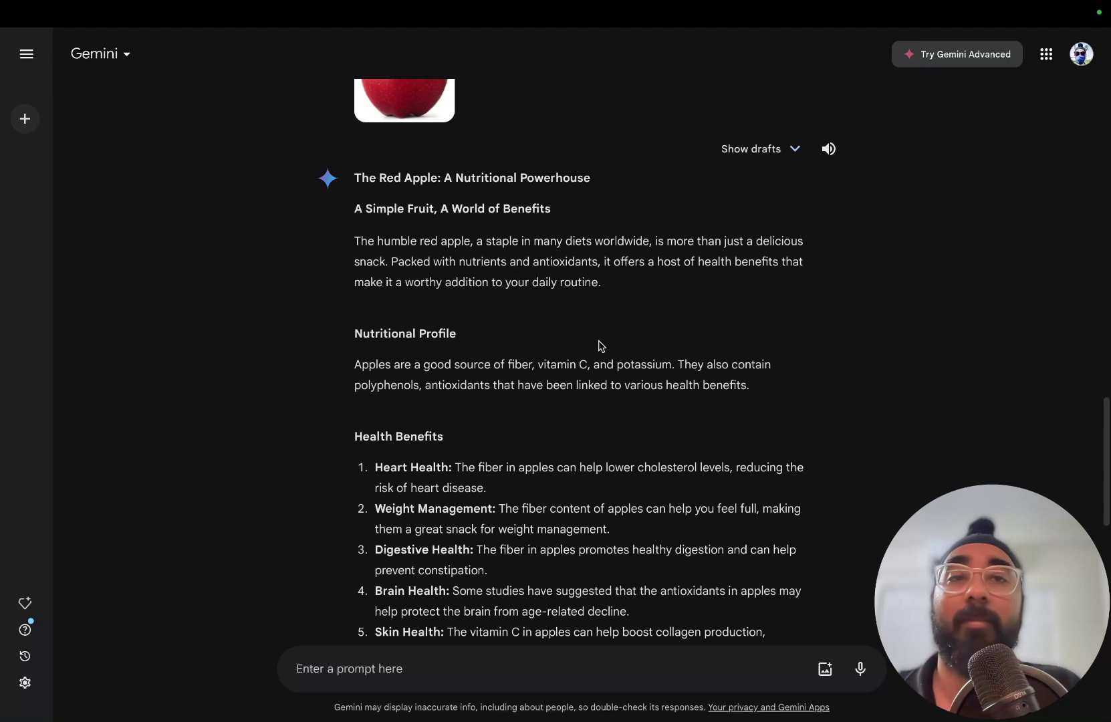
scroll(600, 345, "up", 4)
scroll(599, 344, "down", 1)
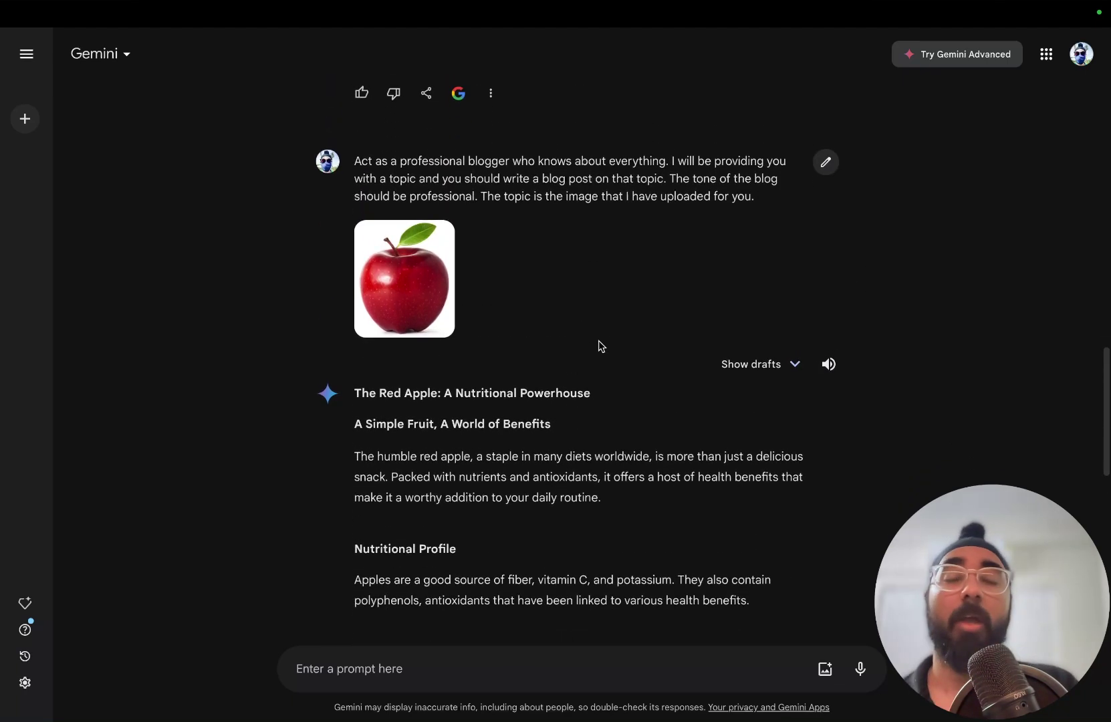